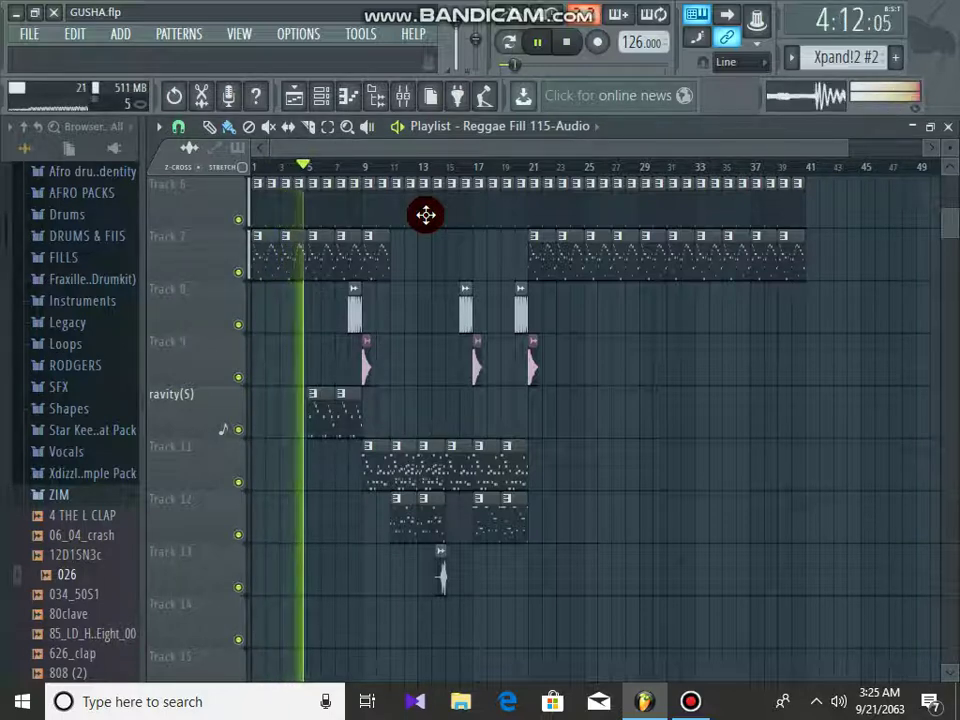
# Raise the system volume and select the playlist's first ten bars as the looped playback range.
pyautogui.press('XF86AudioRaiseVolume')
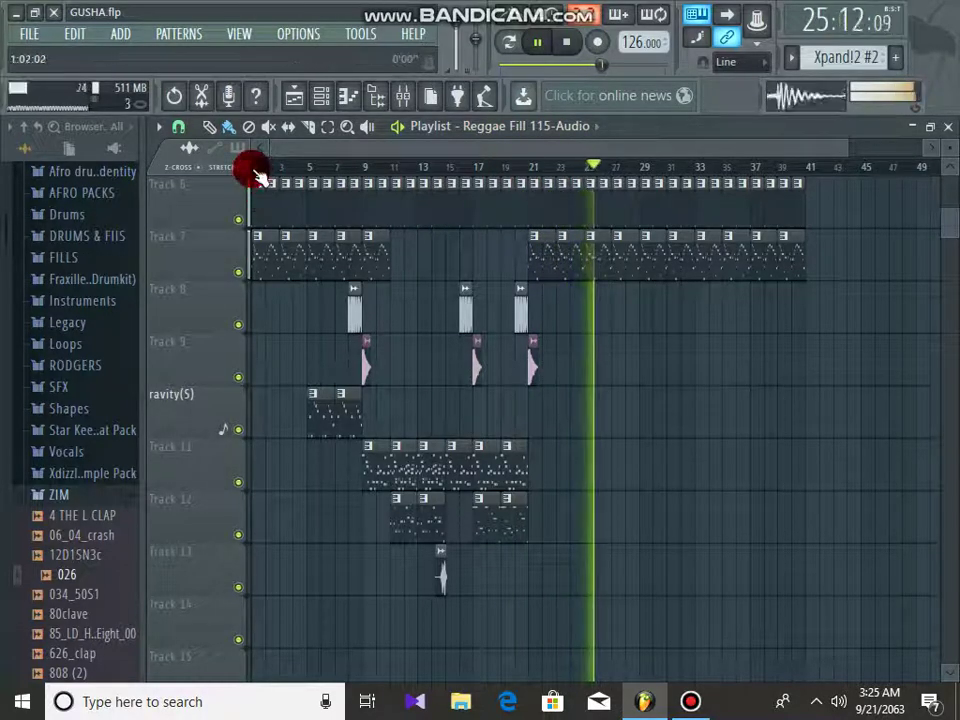
pyautogui.moveTo(255, 175); pyautogui.dragTo(383, 185)
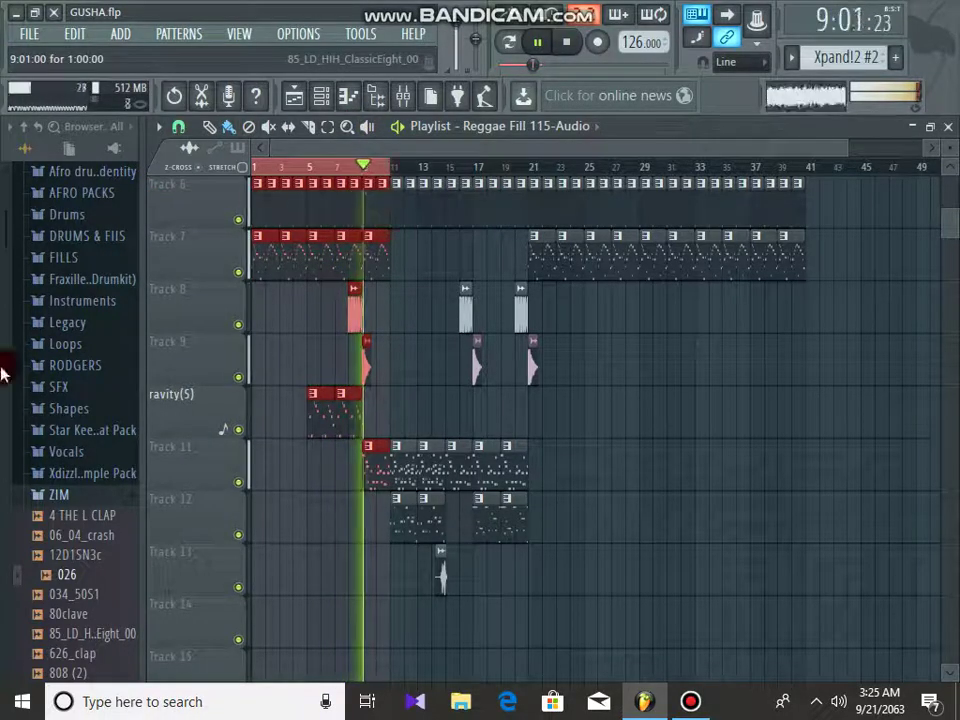
# Play the TAM KICK 2 pattern on its own in the channel rack and view its channel's sample settings.
pyautogui.click(590, 128)
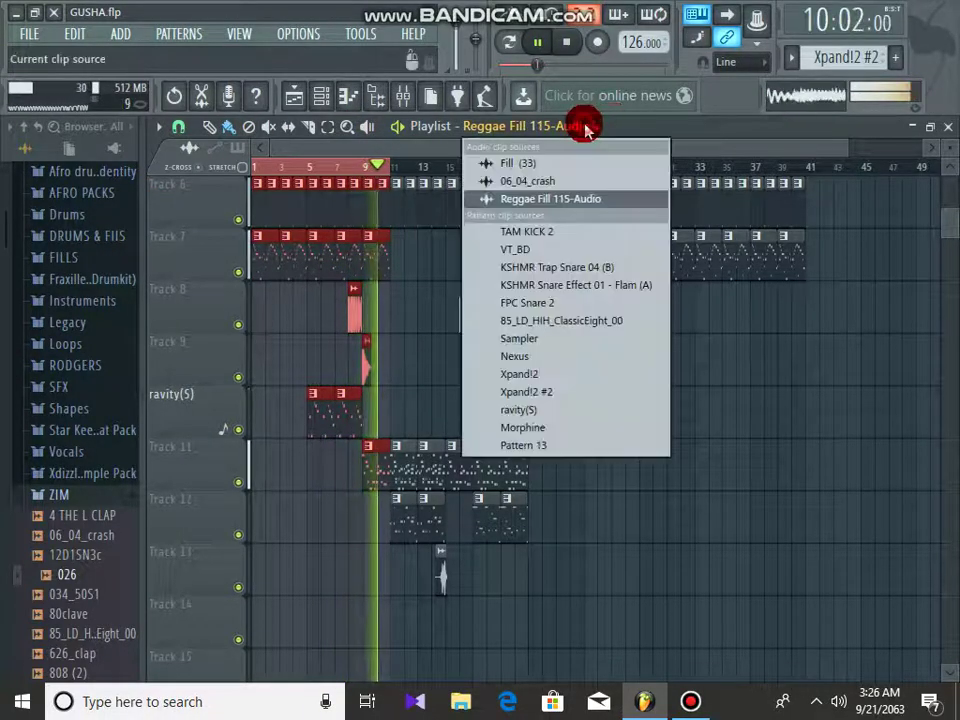
pyautogui.click(528, 238)
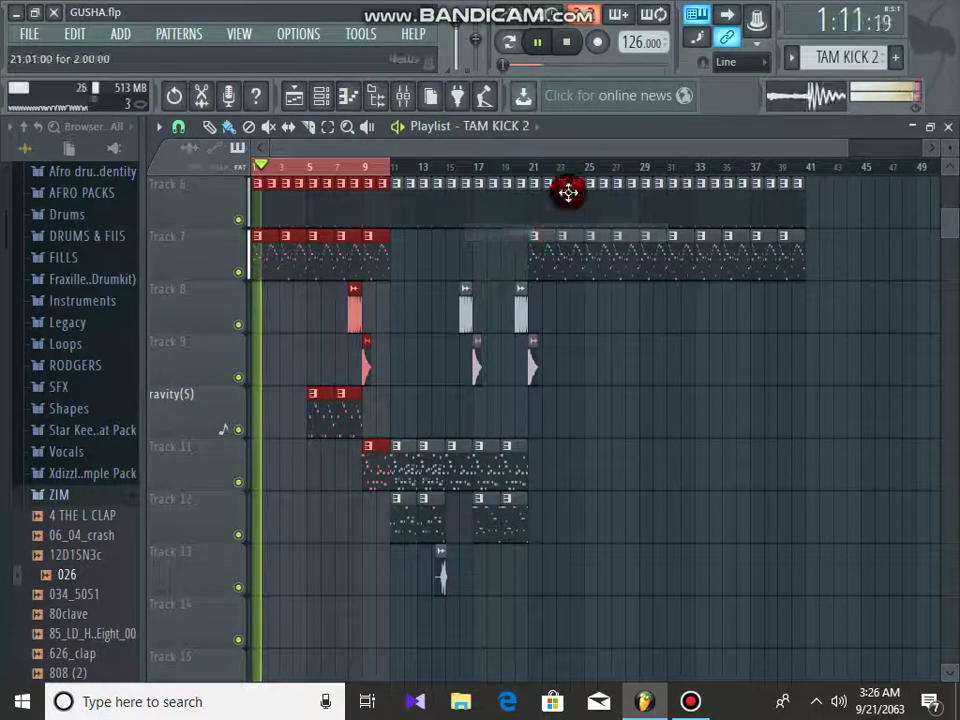
pyautogui.click(293, 96)
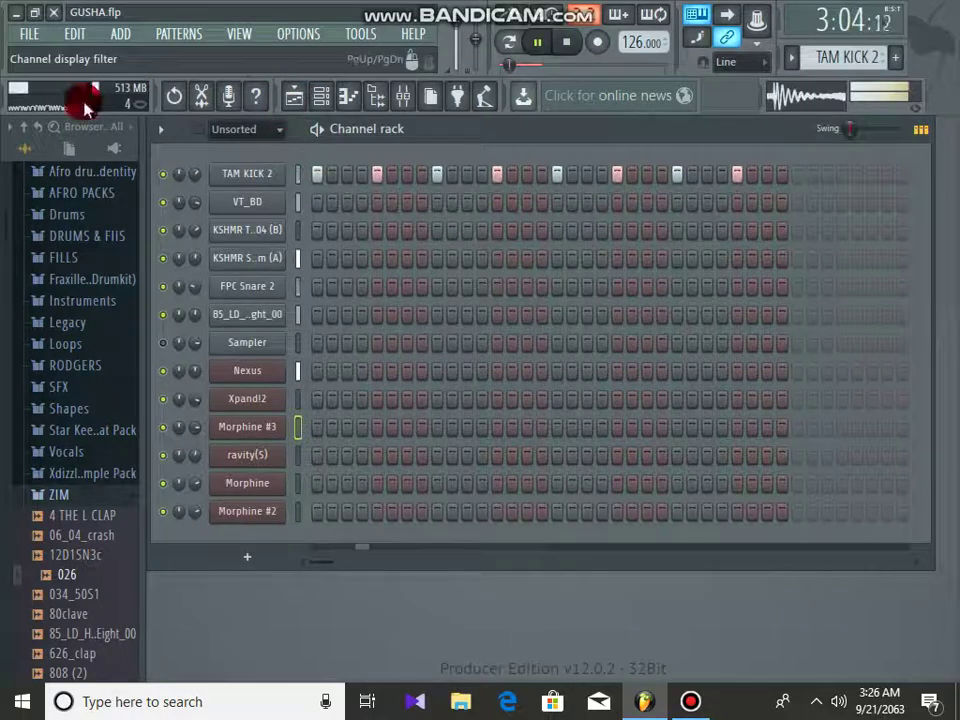
pyautogui.click(513, 41)
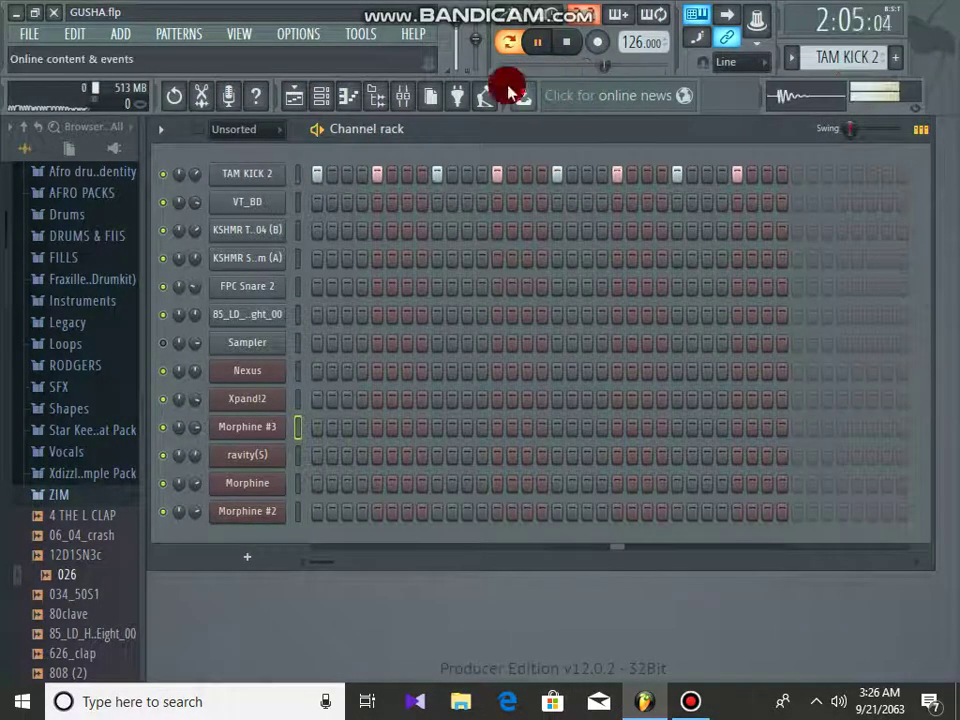
pyautogui.click(251, 181)
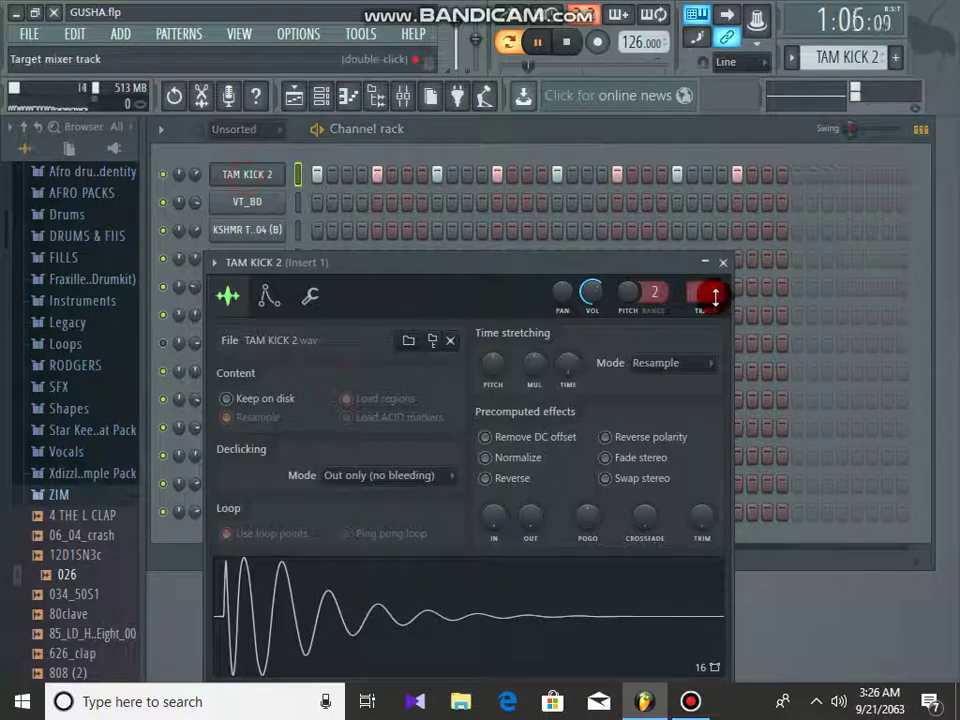
pyautogui.click(716, 262)
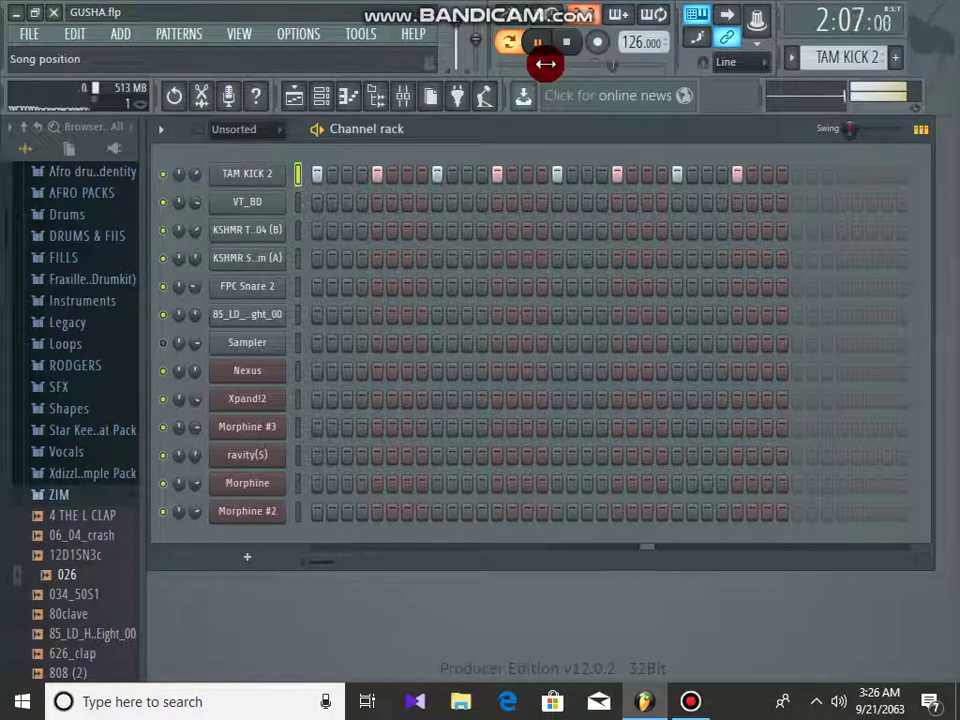
# Audition the VT_BD, KSHMR Trap Snare 04 (B), KSHMR Snare Effect 01 - Flam (A) and FPC Snare 2 patterns one after another.
pyautogui.click(797, 58)
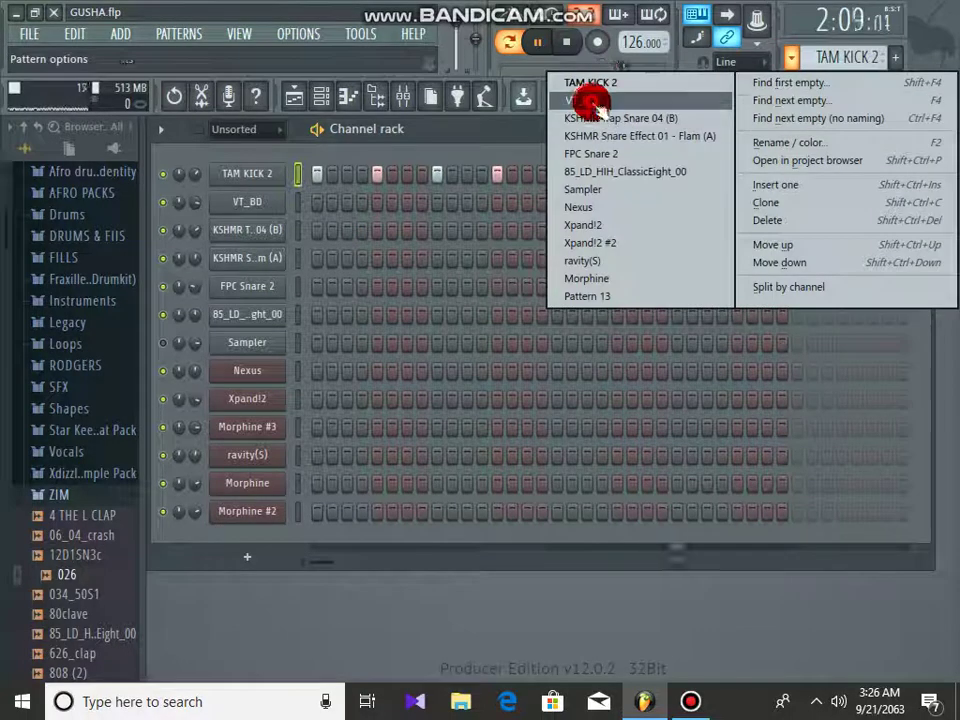
pyautogui.click(573, 99)
pyautogui.click(797, 58)
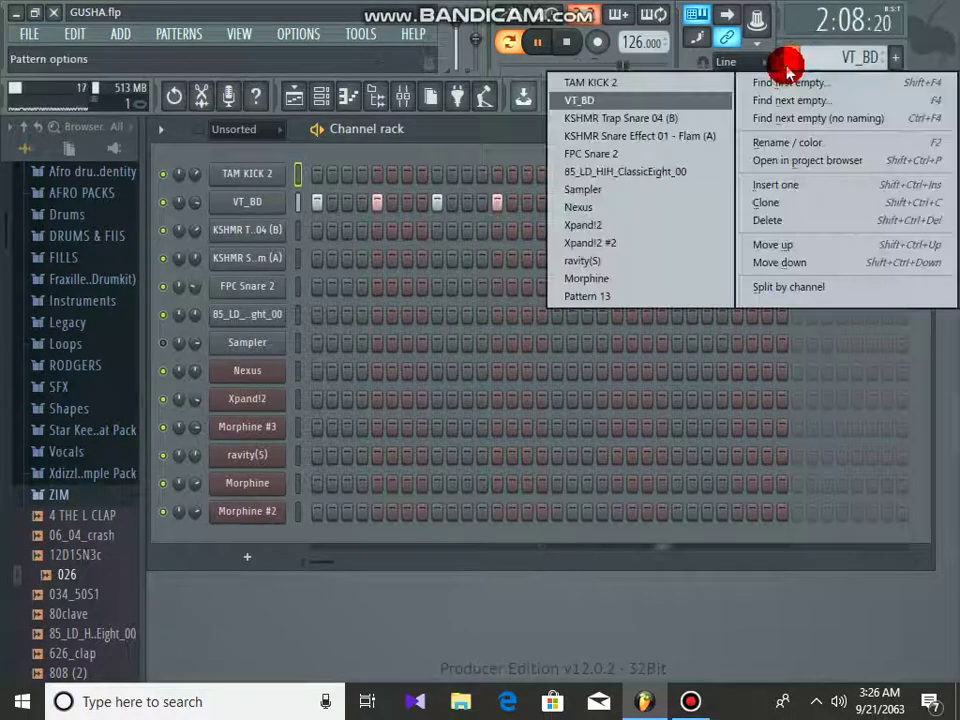
pyautogui.click(634, 121)
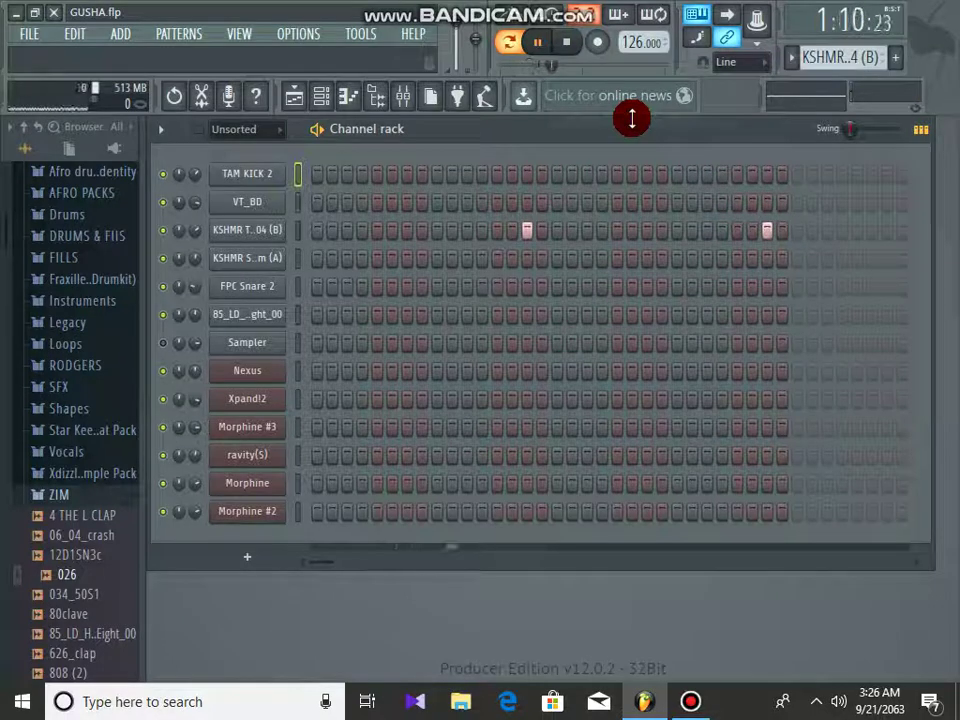
pyautogui.click(797, 58)
pyautogui.click(617, 137)
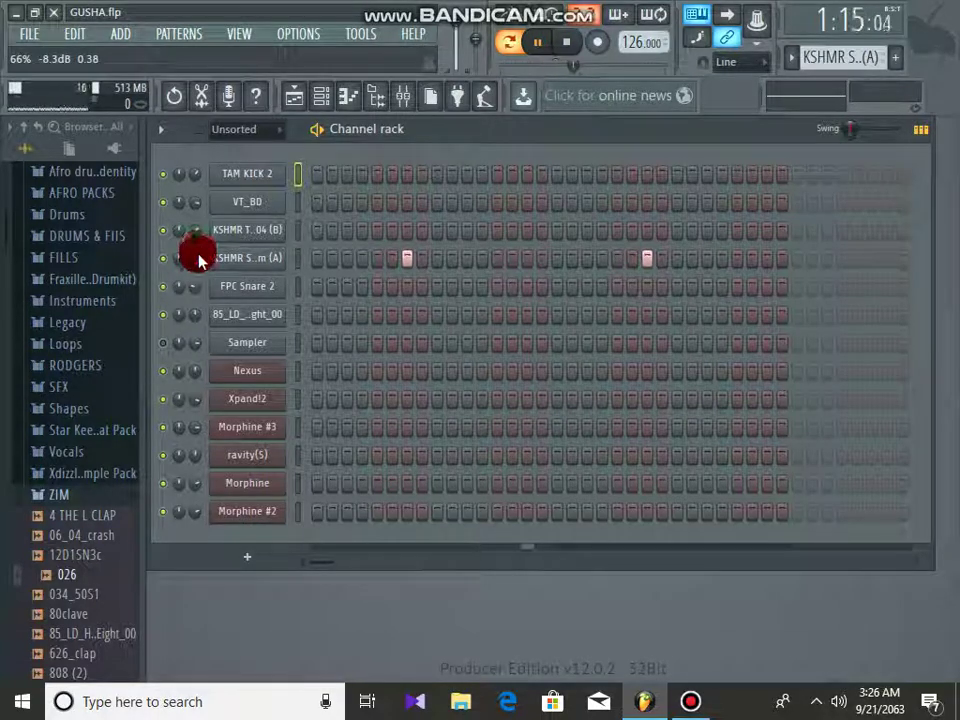
pyautogui.click(805, 63)
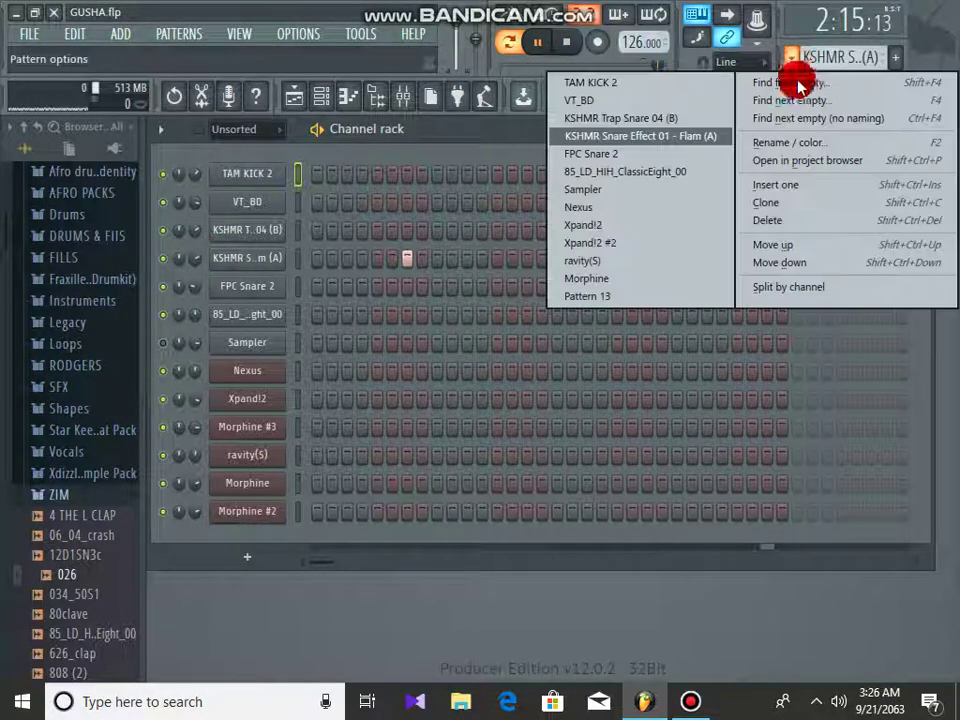
pyautogui.click(607, 154)
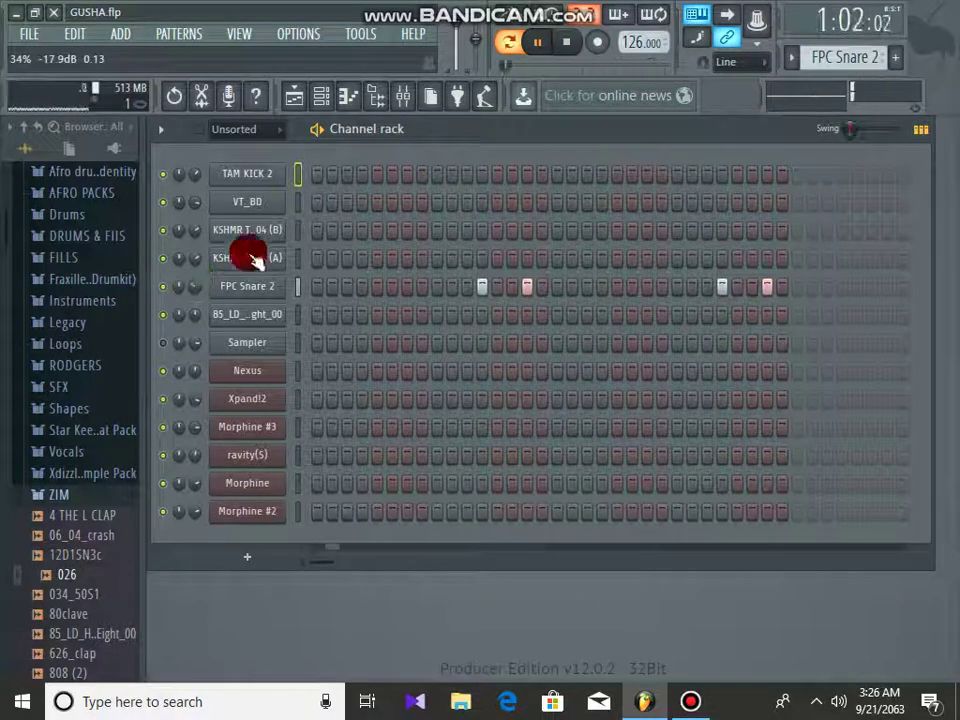
# Audition the 85_LD_HIH_ClassicEight_00 pattern and view its channel's sample settings and waveform.
pyautogui.click(800, 60)
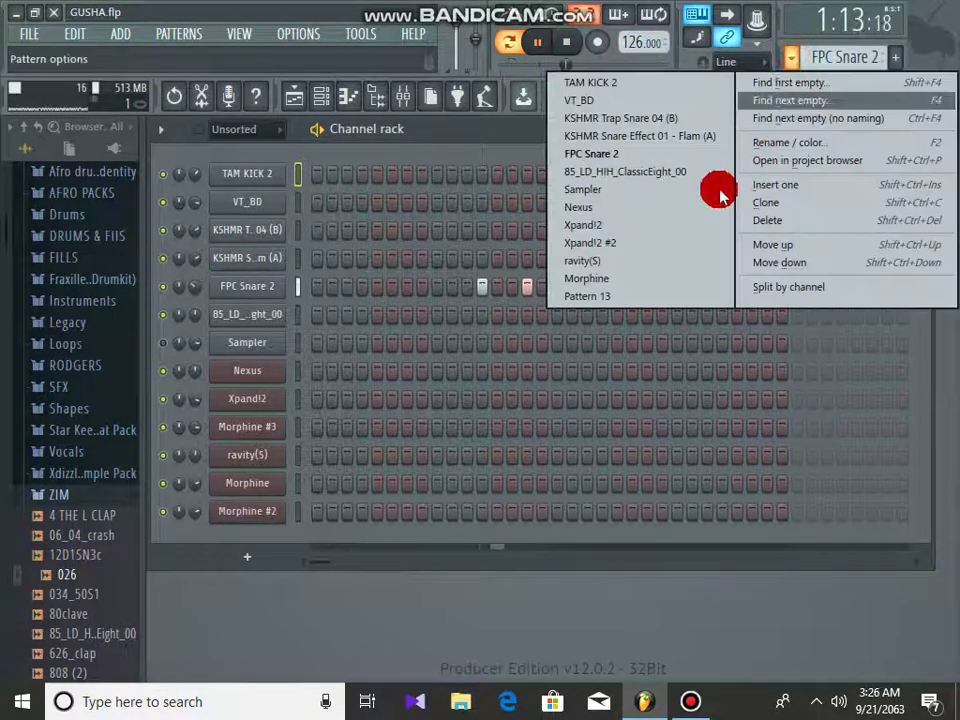
pyautogui.click(576, 171)
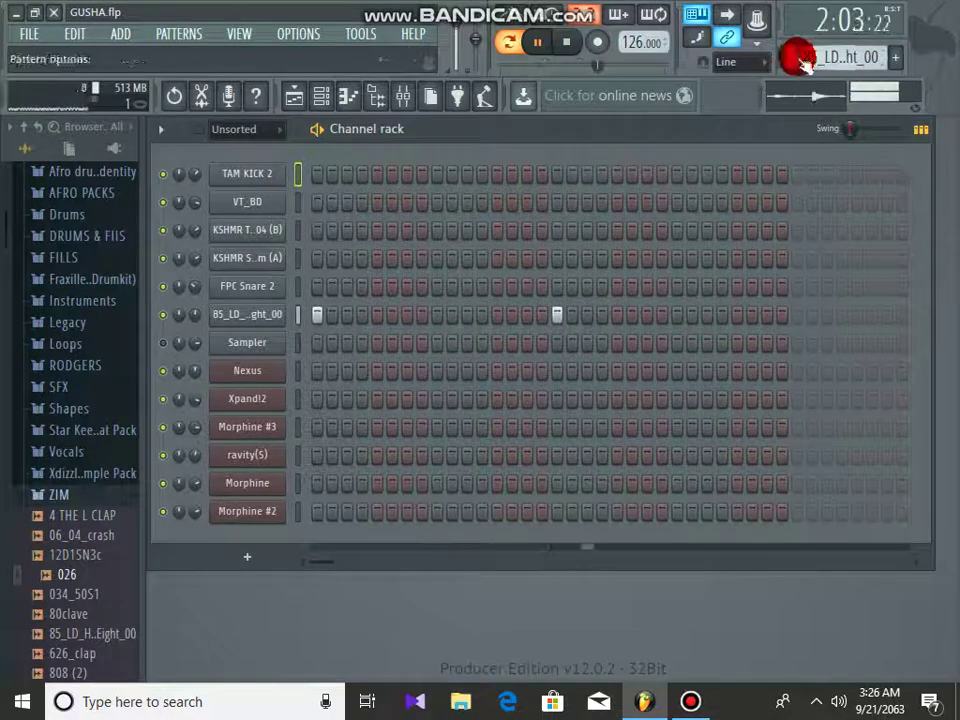
pyautogui.click(240, 318)
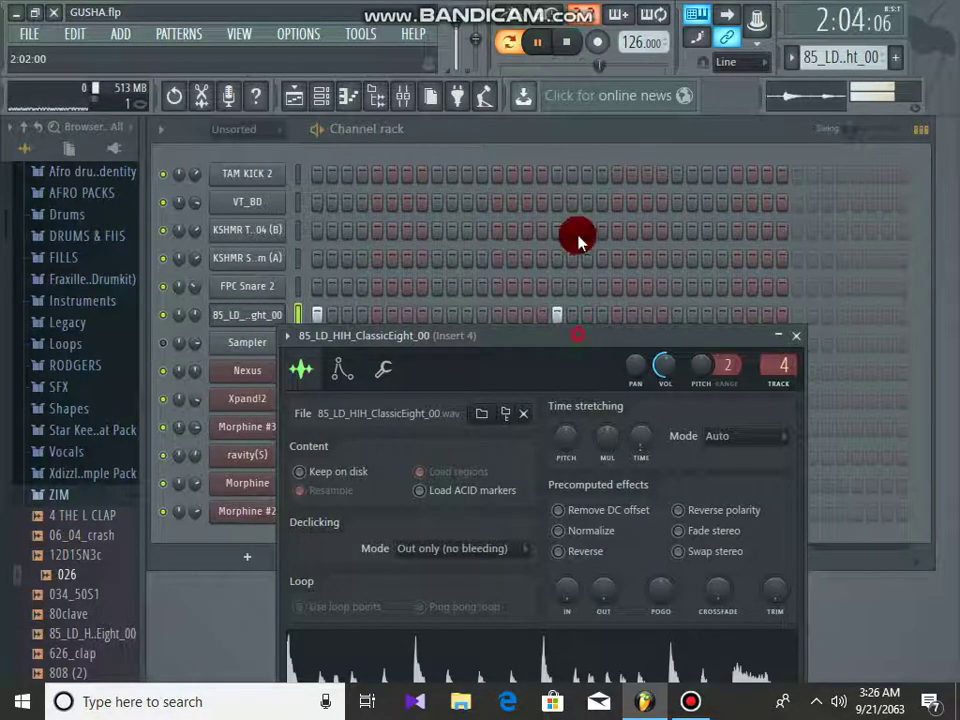
pyautogui.moveTo(578, 240); pyautogui.dragTo(511, 249)
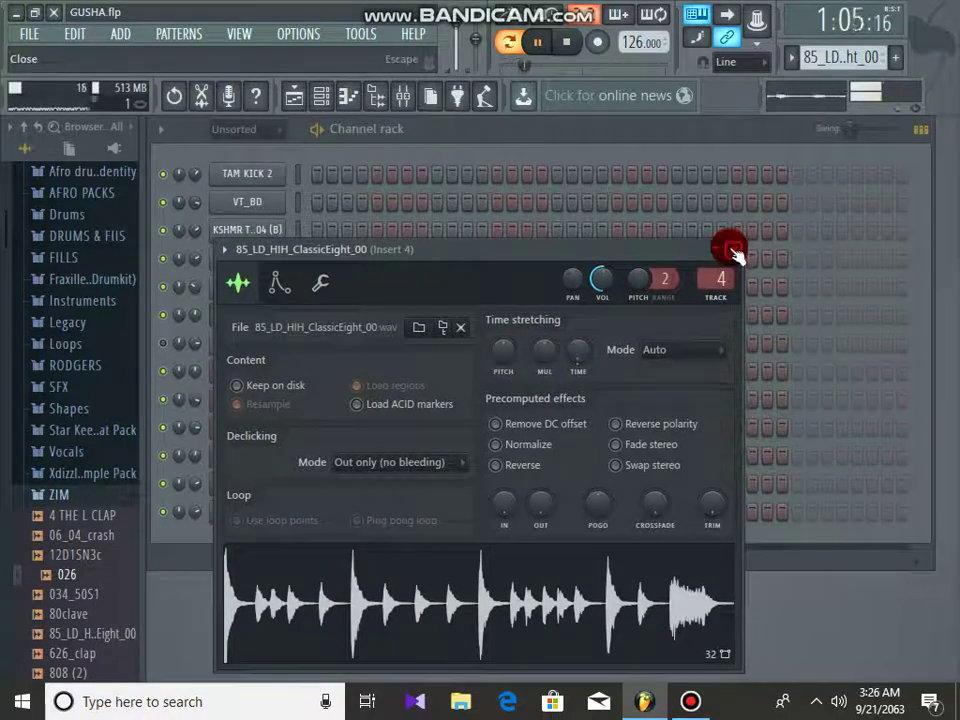
pyautogui.click(733, 249)
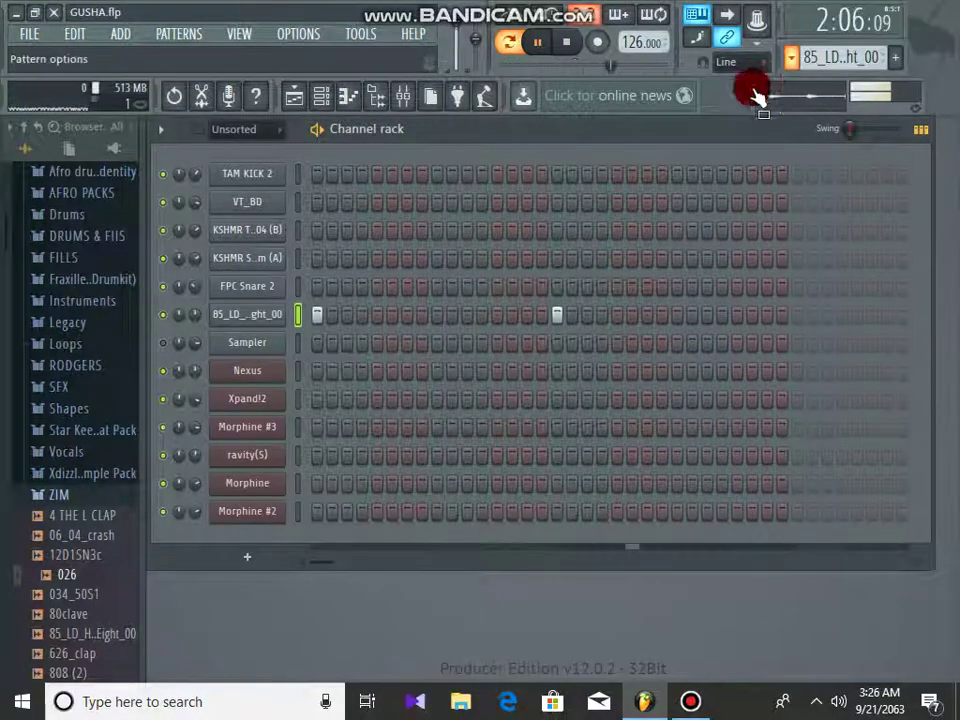
# Switch to the Nexus pattern and view which preset its Nexus instrument uses.
pyautogui.moveTo(793, 60); pyautogui.dragTo(687, 210)
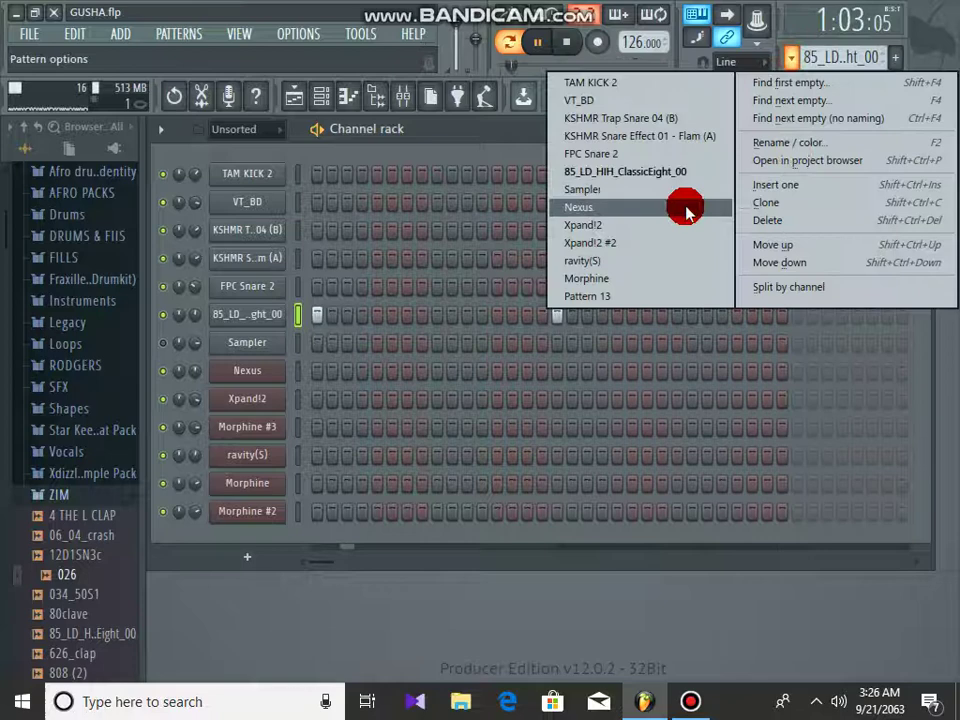
pyautogui.click(598, 207)
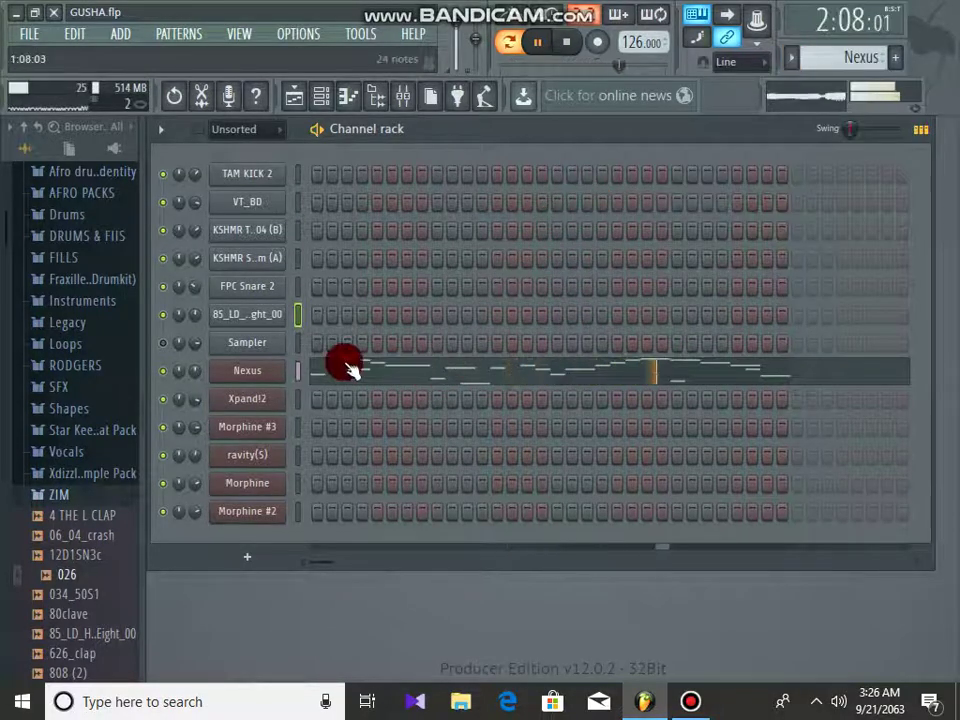
pyautogui.click(254, 372)
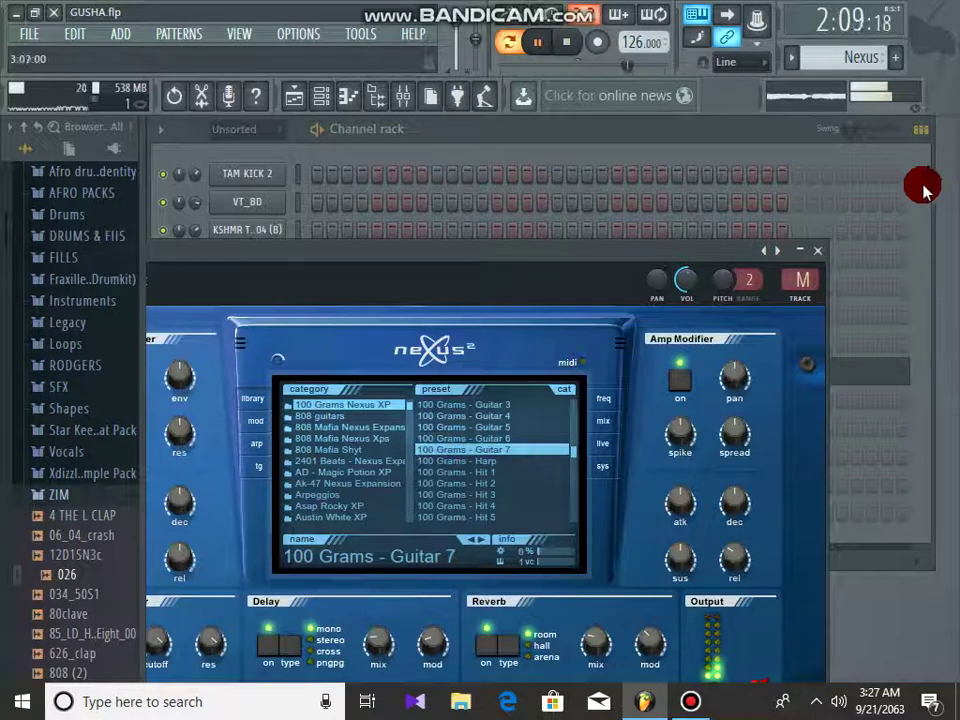
pyautogui.click(817, 251)
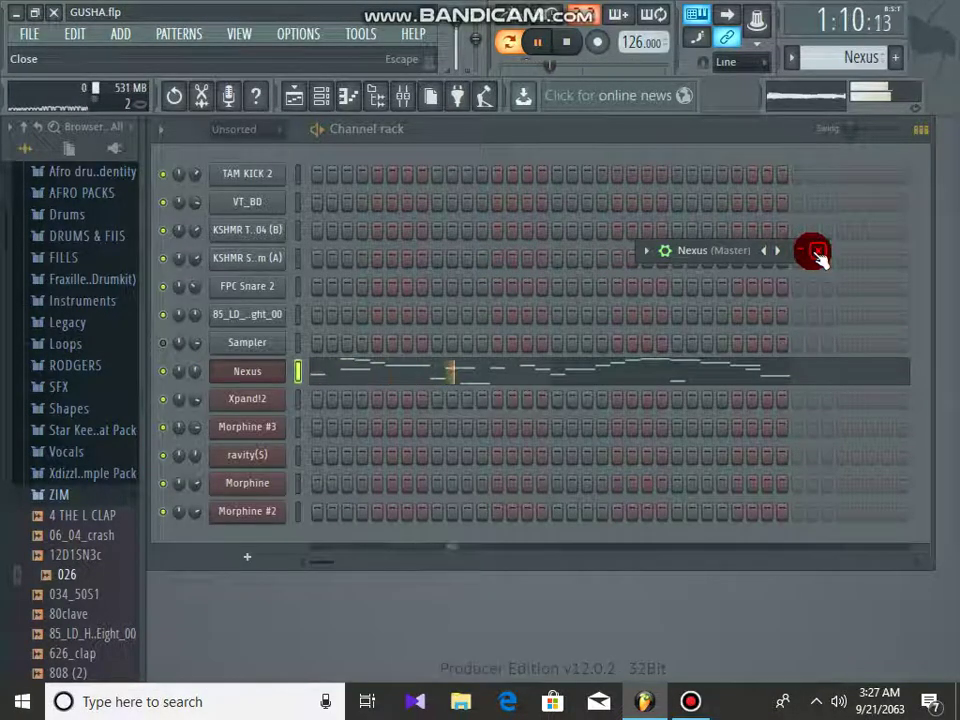
# Examine the Nexus pattern's melody in the piano roll and raise the system volume to 100.
pyautogui.click(562, 368)
pyautogui.click(503, 383)
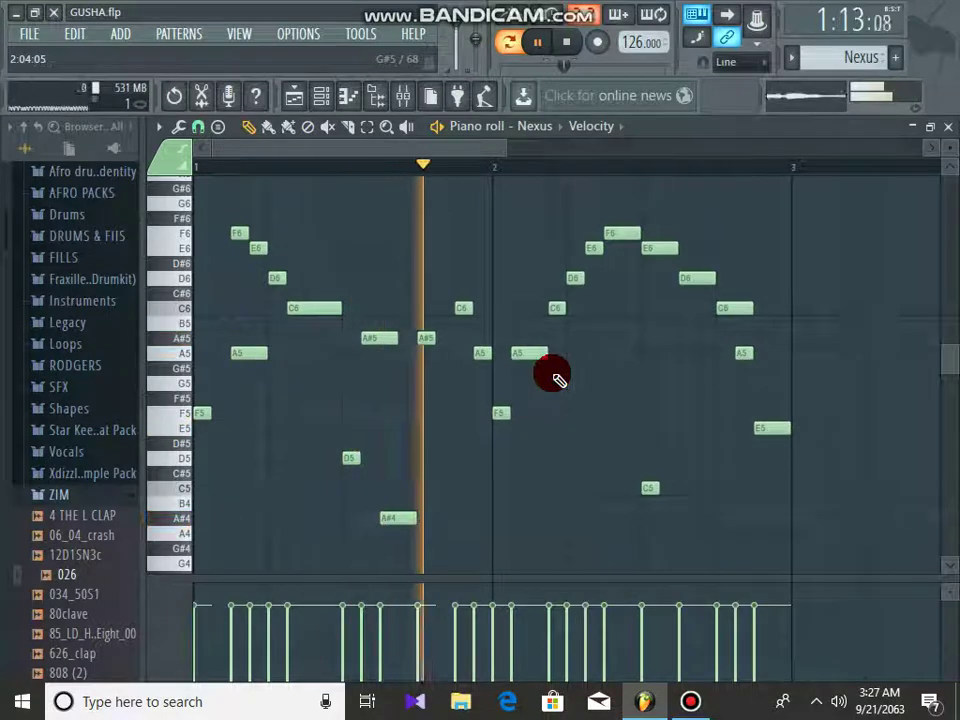
pyautogui.press('XF86AudioRaiseVolume')
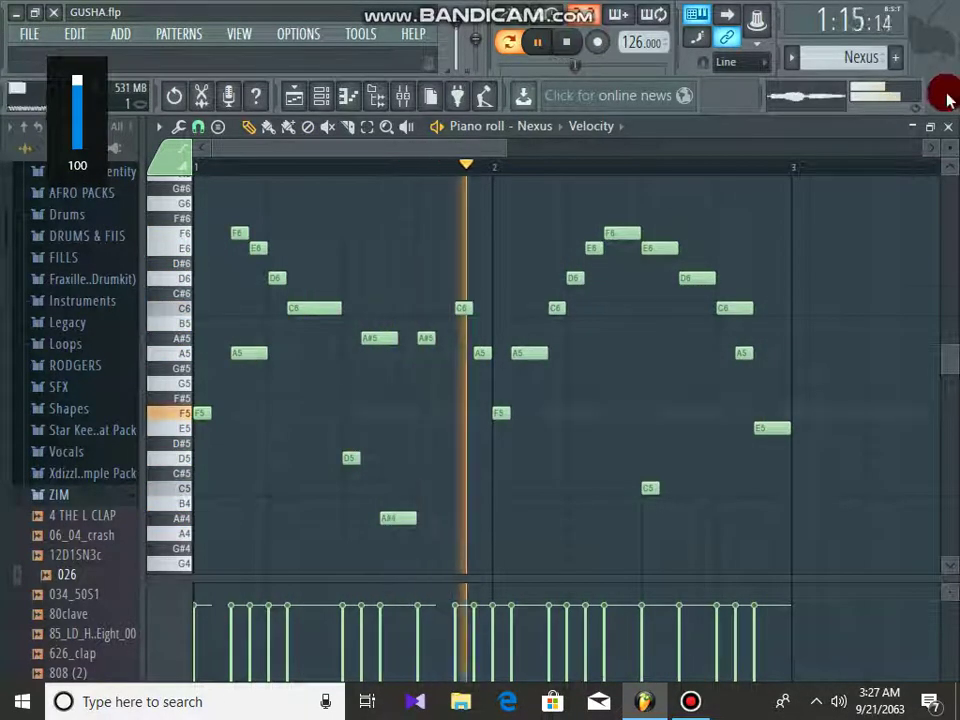
pyautogui.click(947, 126)
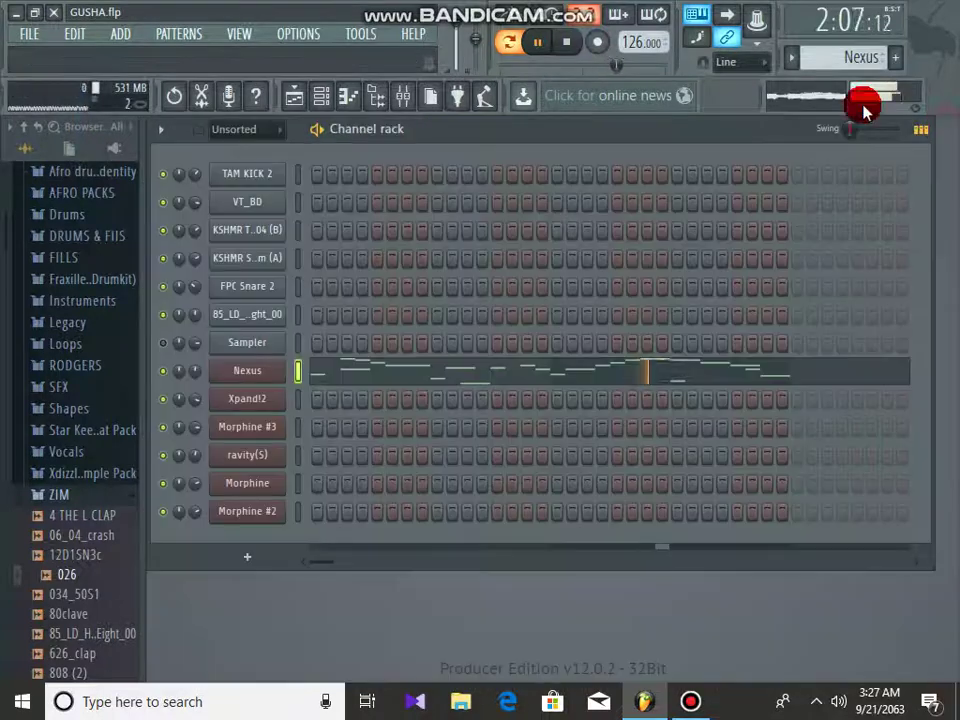
# Add short notes to the Xpand!2 pattern in the piano roll: F5 at 1:04:00, C6 at 2:05:00 and a lower one near bar 2's end.
pyautogui.click(788, 76)
pyautogui.click(583, 231)
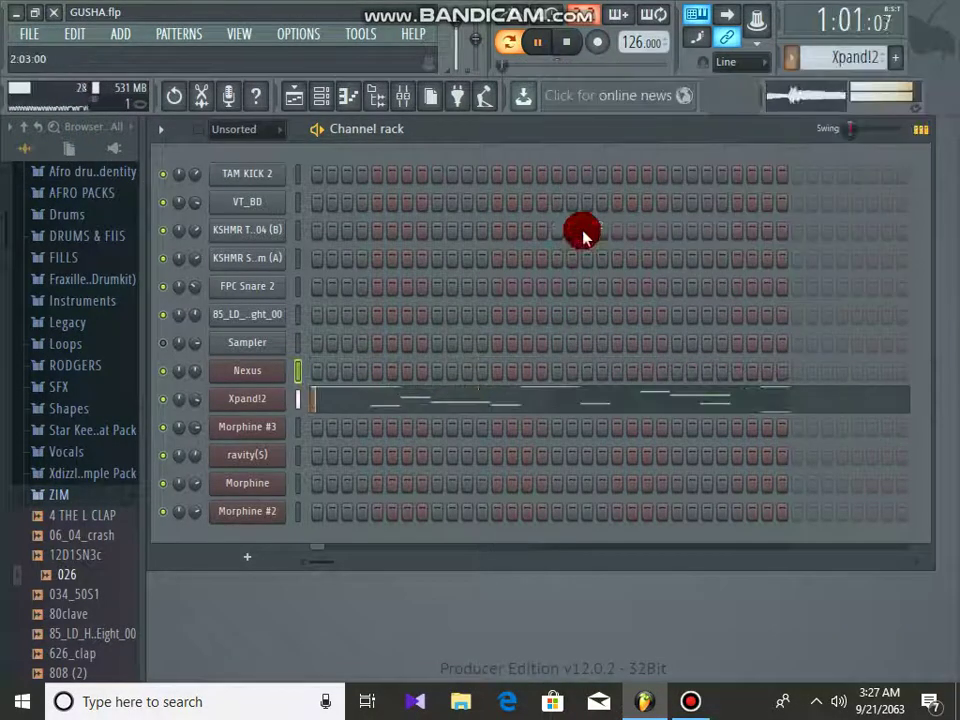
pyautogui.click(401, 400)
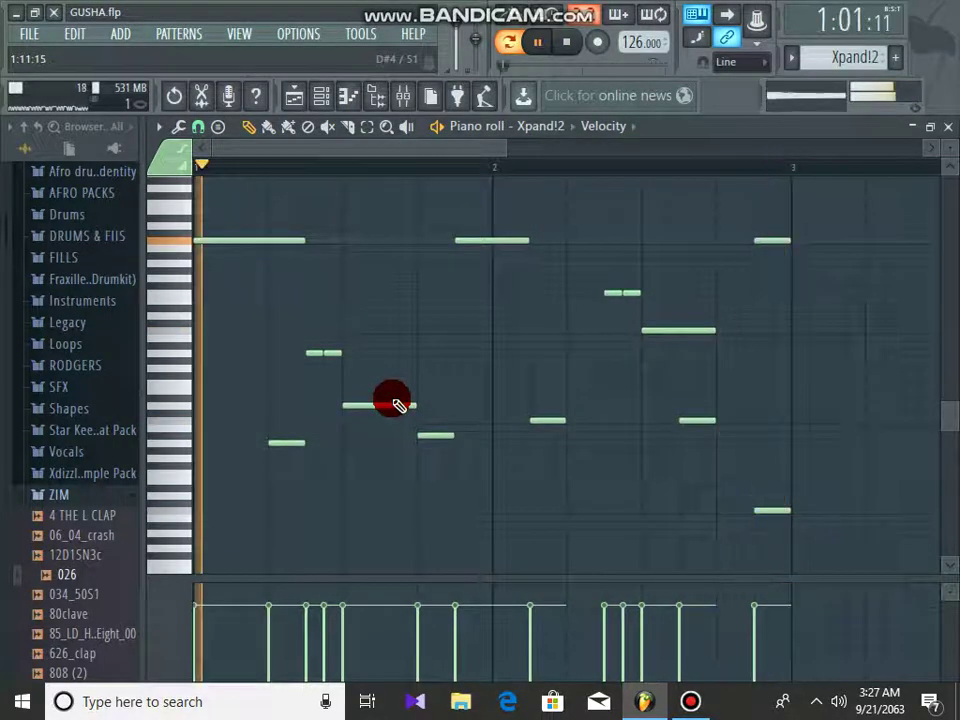
pyautogui.click(274, 292)
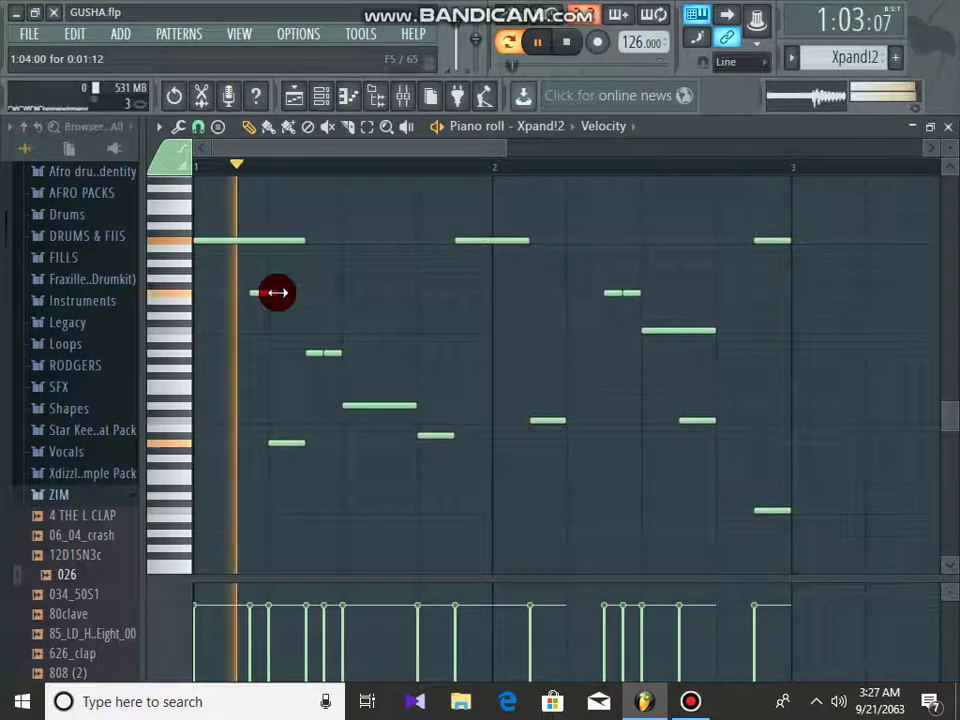
pyautogui.click(485, 292)
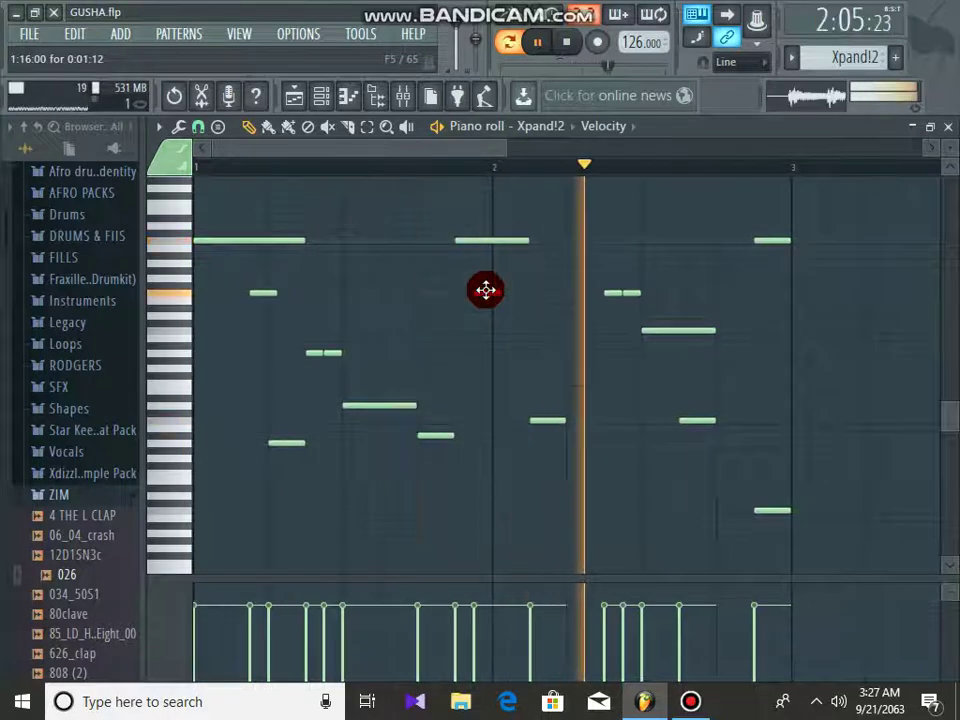
pyautogui.rightClick(487, 290)
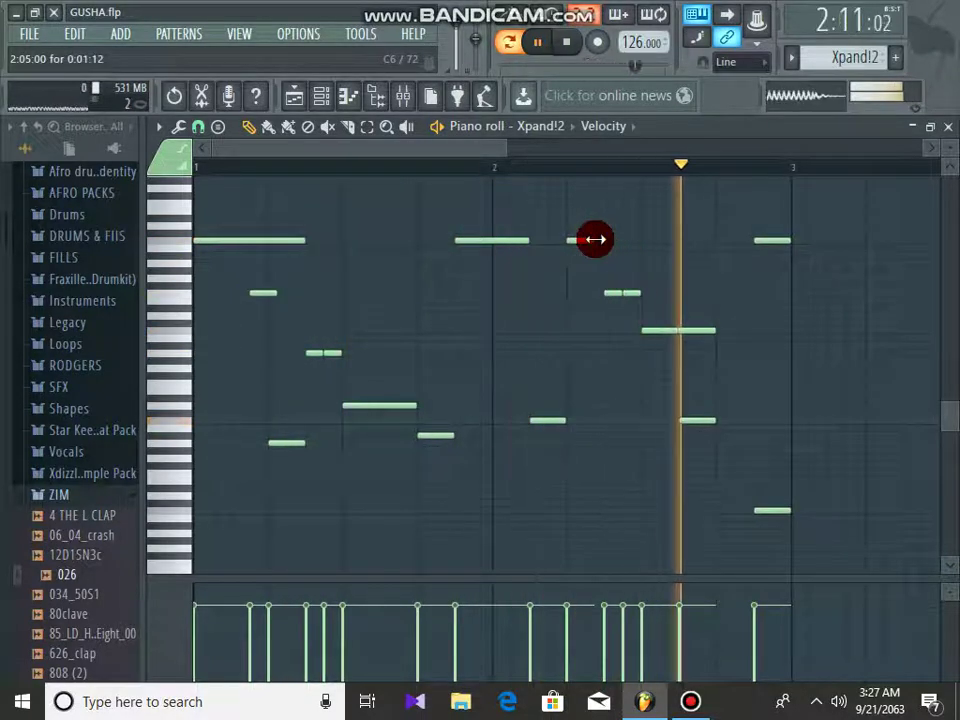
pyautogui.click(720, 354)
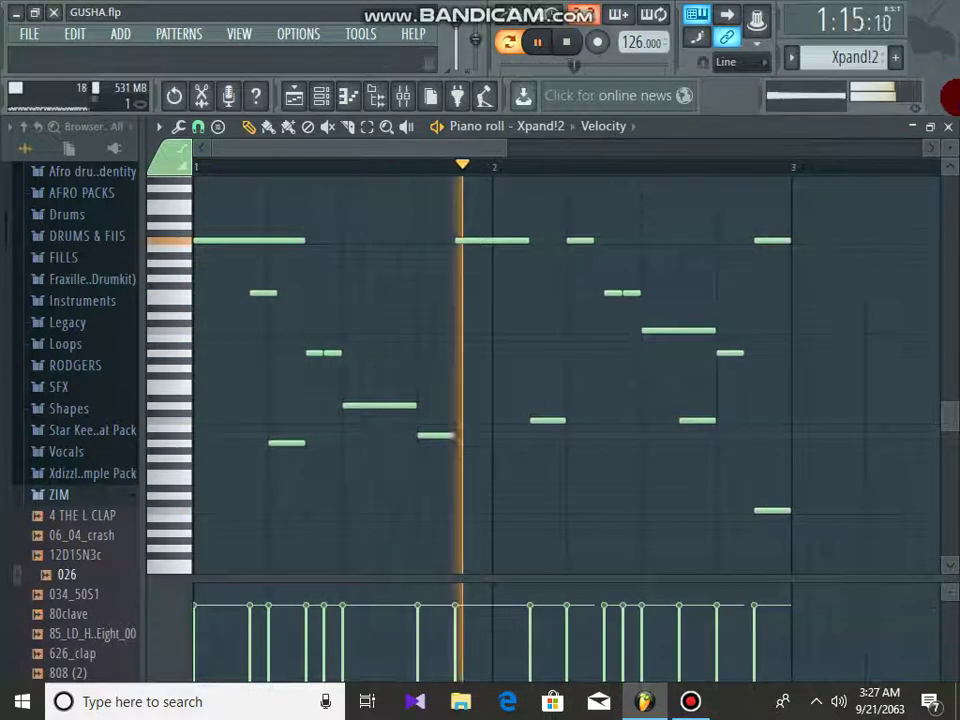
pyautogui.click(945, 124)
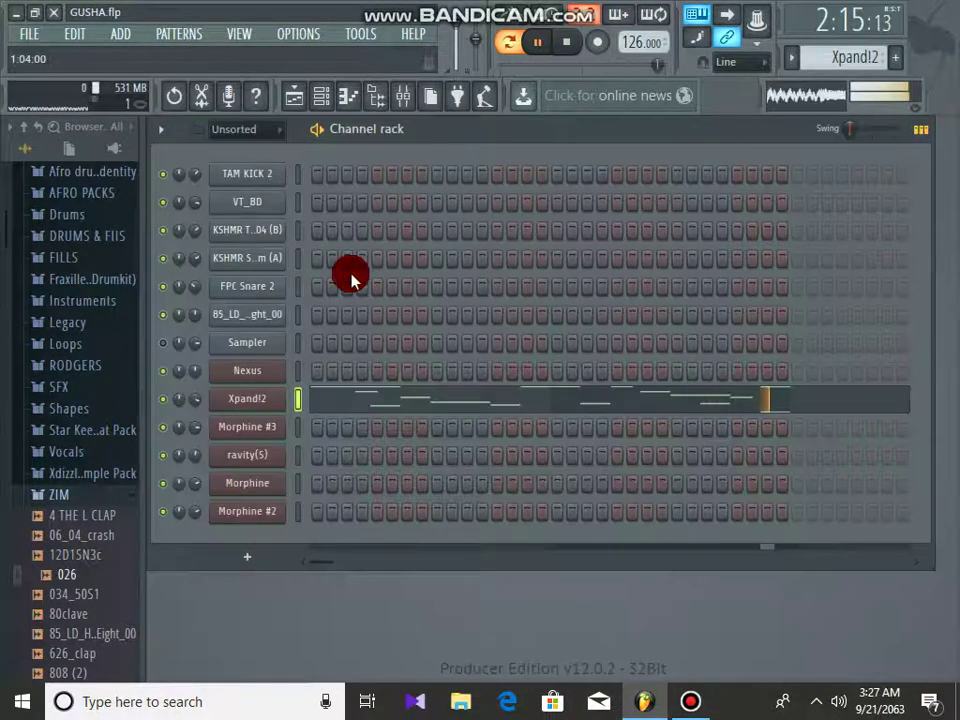
# View the Xpand!2 instrument's loaded bass sound and the presets in its 023 Basses category.
pyautogui.click(247, 399)
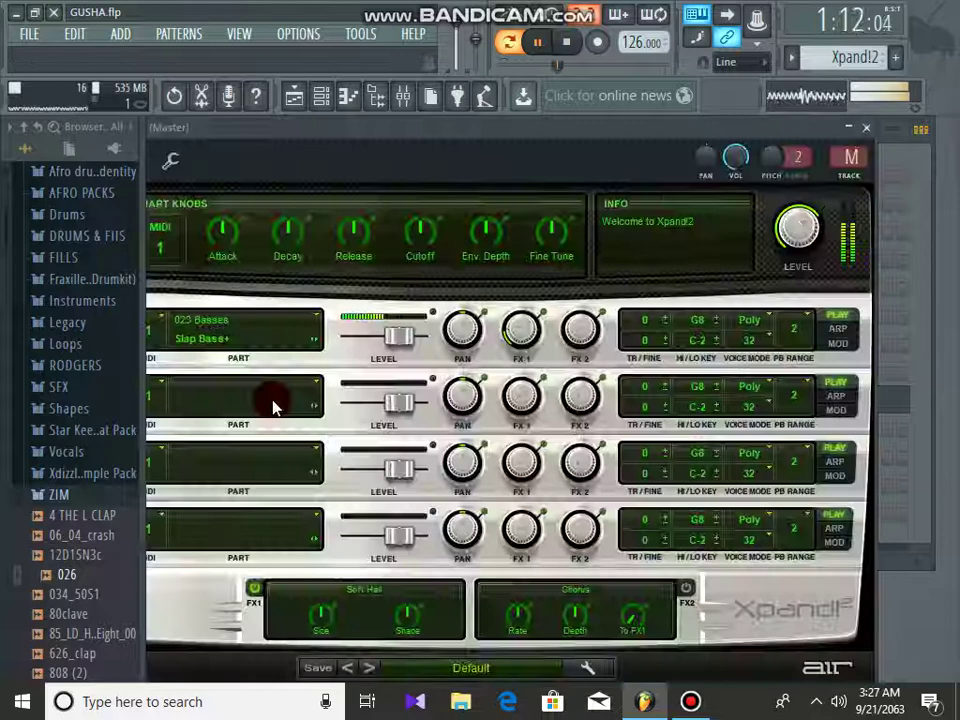
pyautogui.click(212, 322)
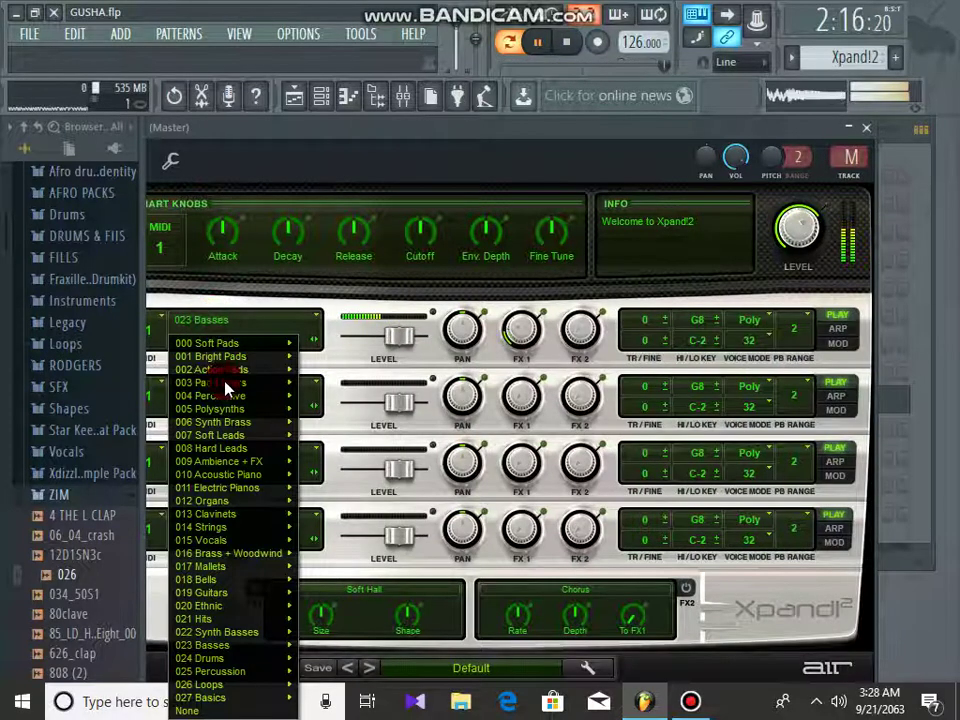
pyautogui.moveTo(226, 652)
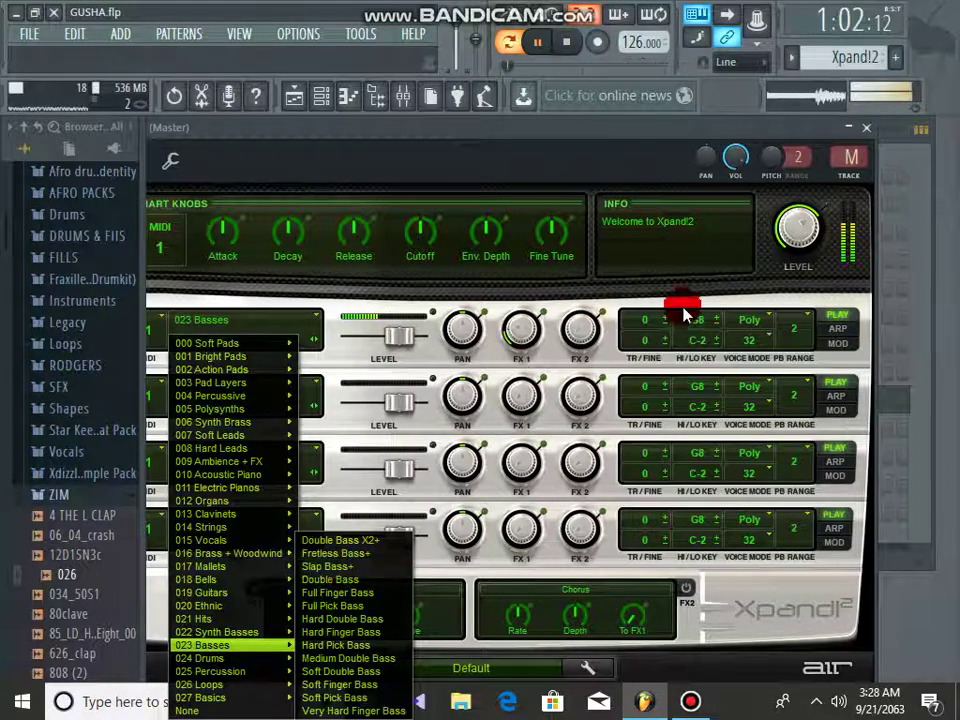
pyautogui.click(862, 126)
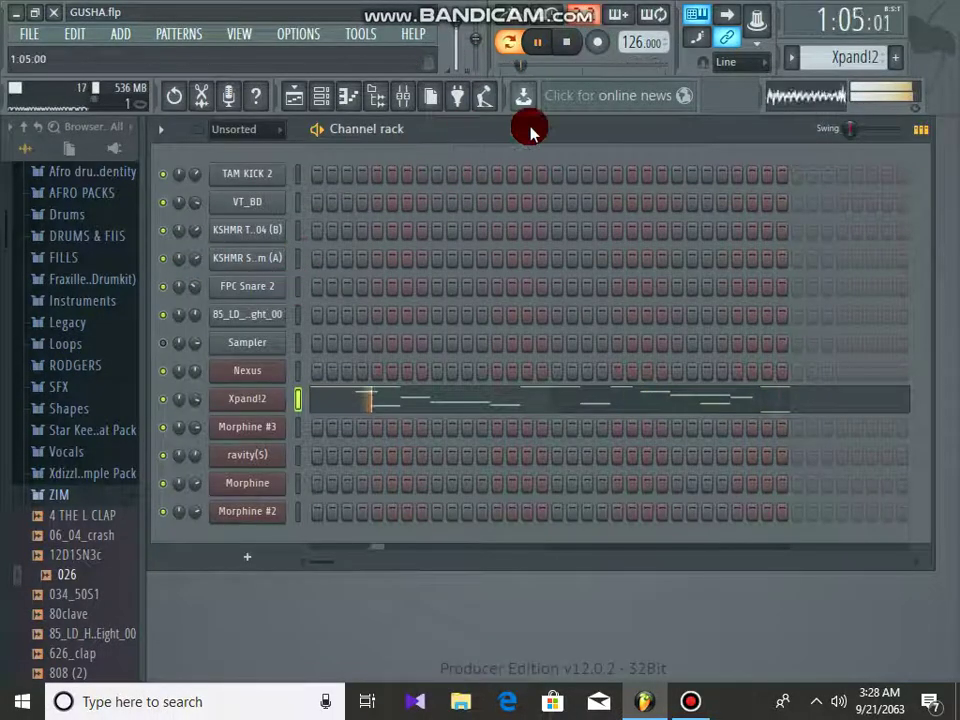
pyautogui.click(700, 179)
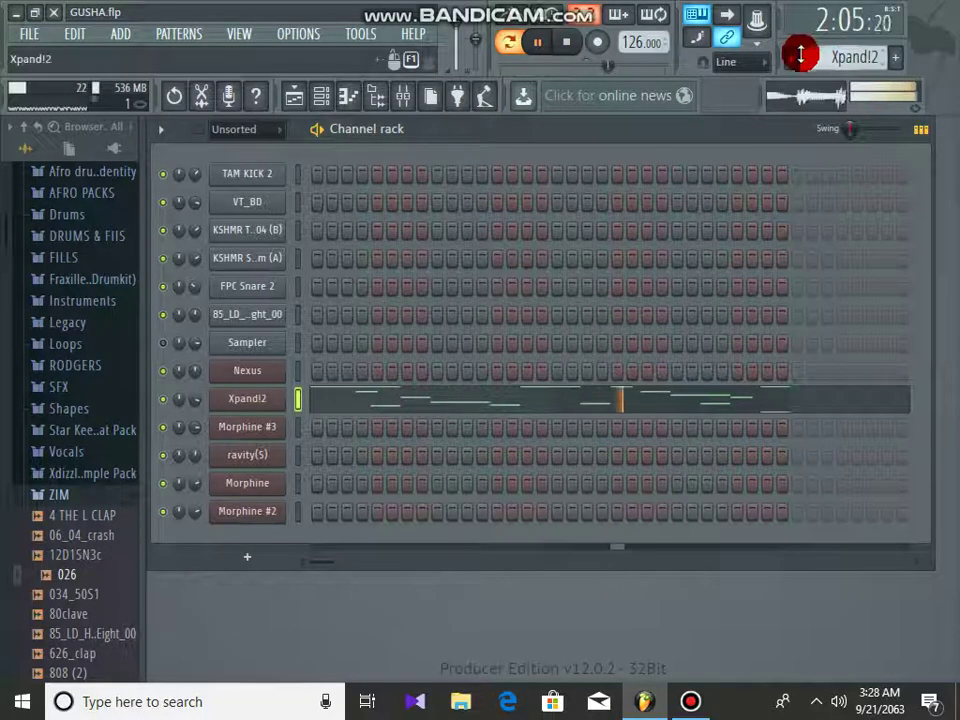
# Switch to the Xpand!2 #2 pattern and examine the Morphine #3 notes in the piano roll.
pyautogui.click(790, 60)
pyautogui.click(611, 245)
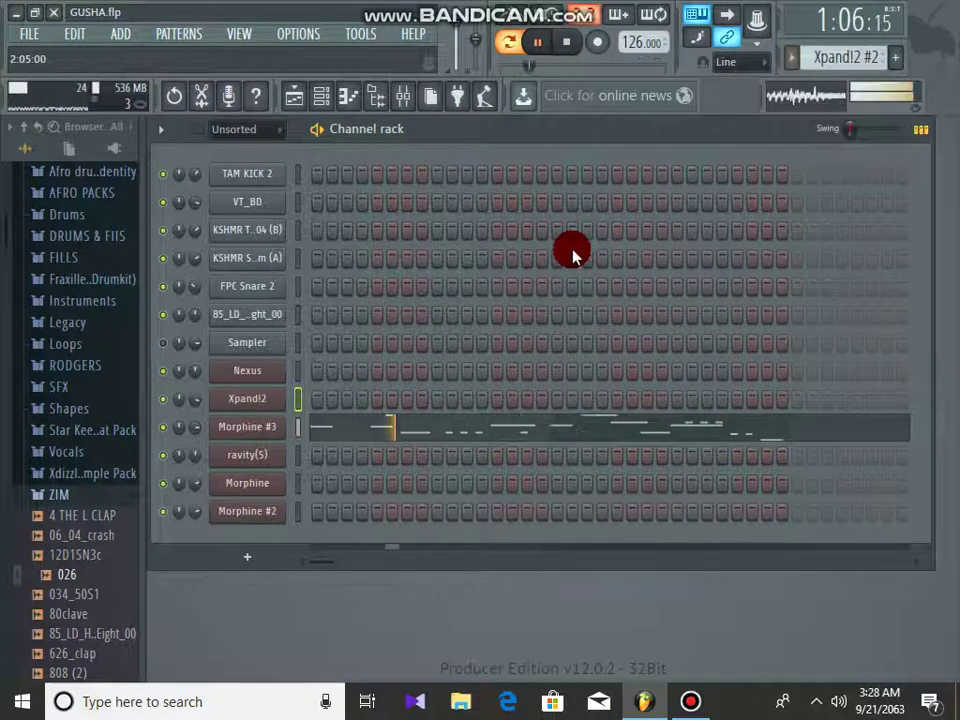
pyautogui.click(340, 428)
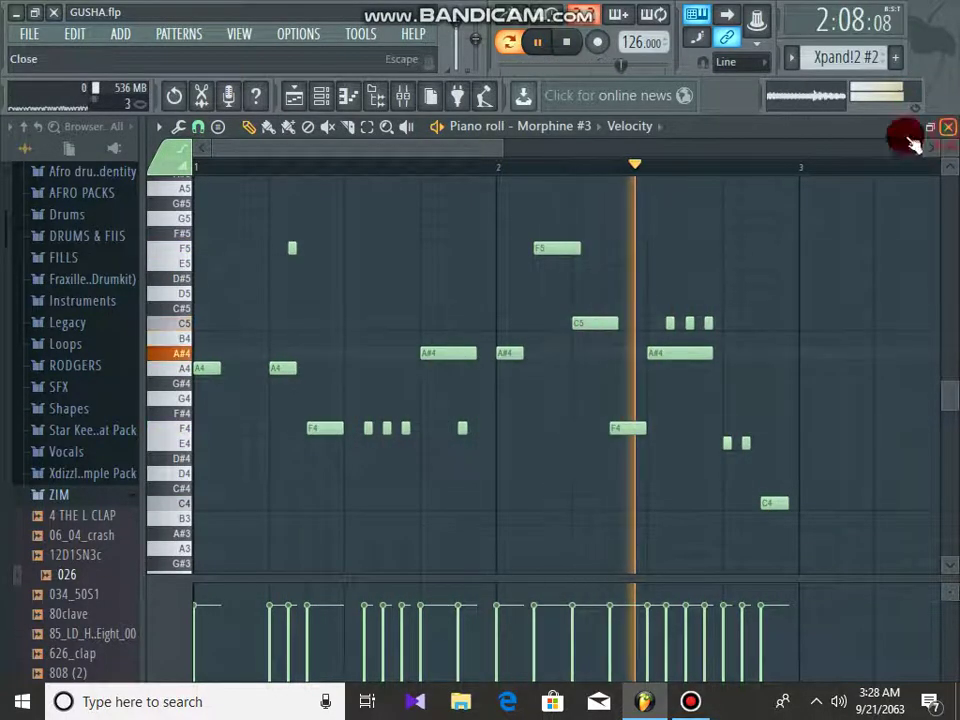
pyautogui.click(948, 126)
# View the program and synth settings of the Morphine #3 instrument, and review its notes in the piano roll again.
pyautogui.click(268, 432)
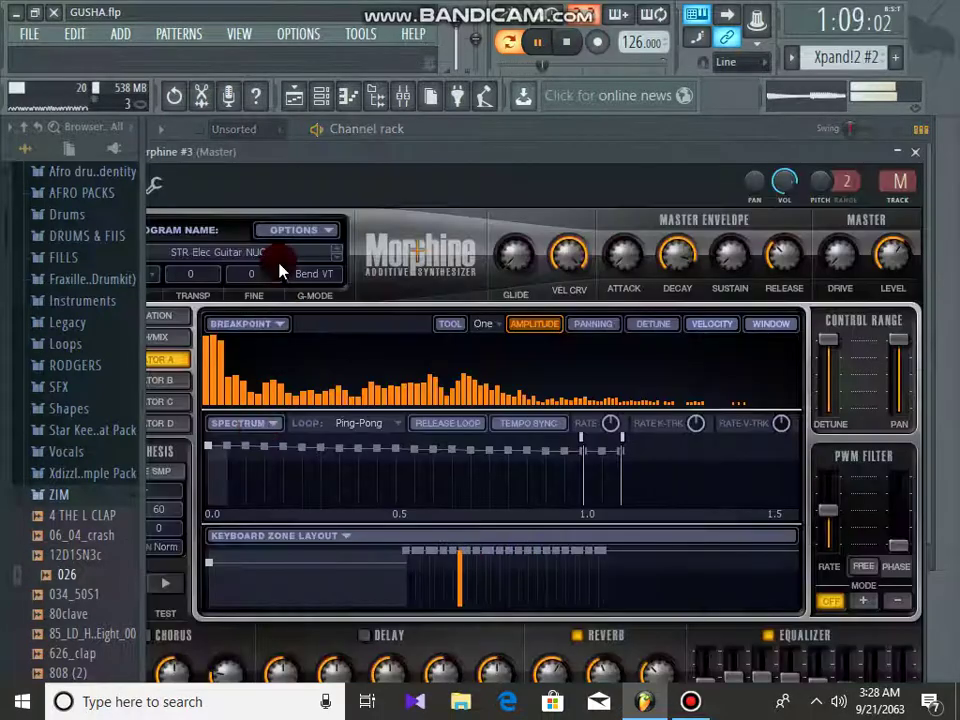
pyautogui.moveTo(413, 158); pyautogui.dragTo(328, 160)
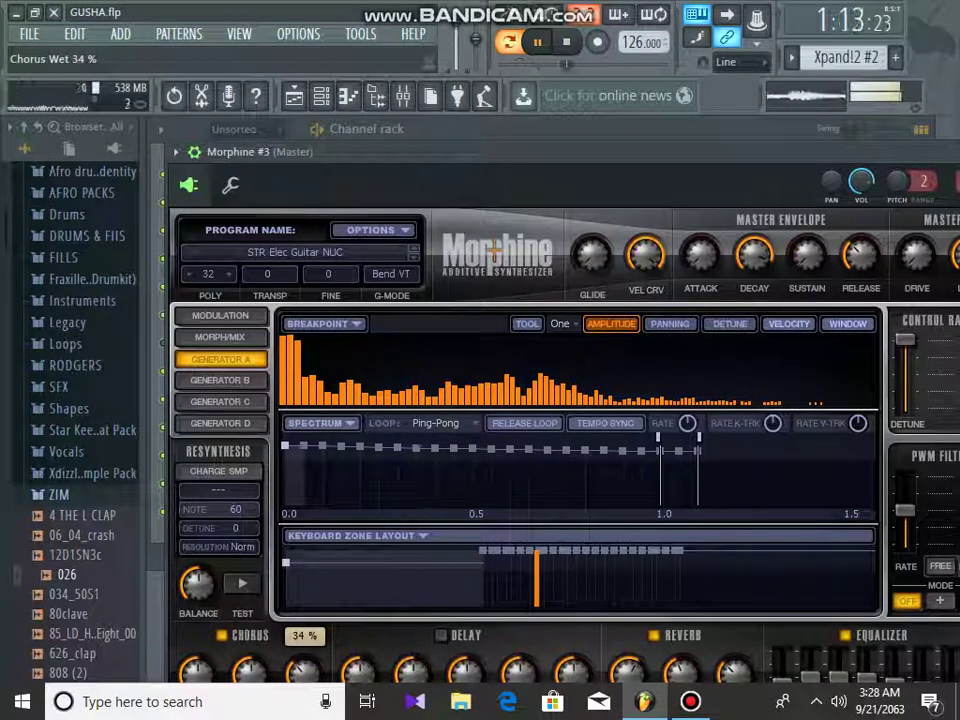
pyautogui.moveTo(628, 160); pyautogui.dragTo(355, 246)
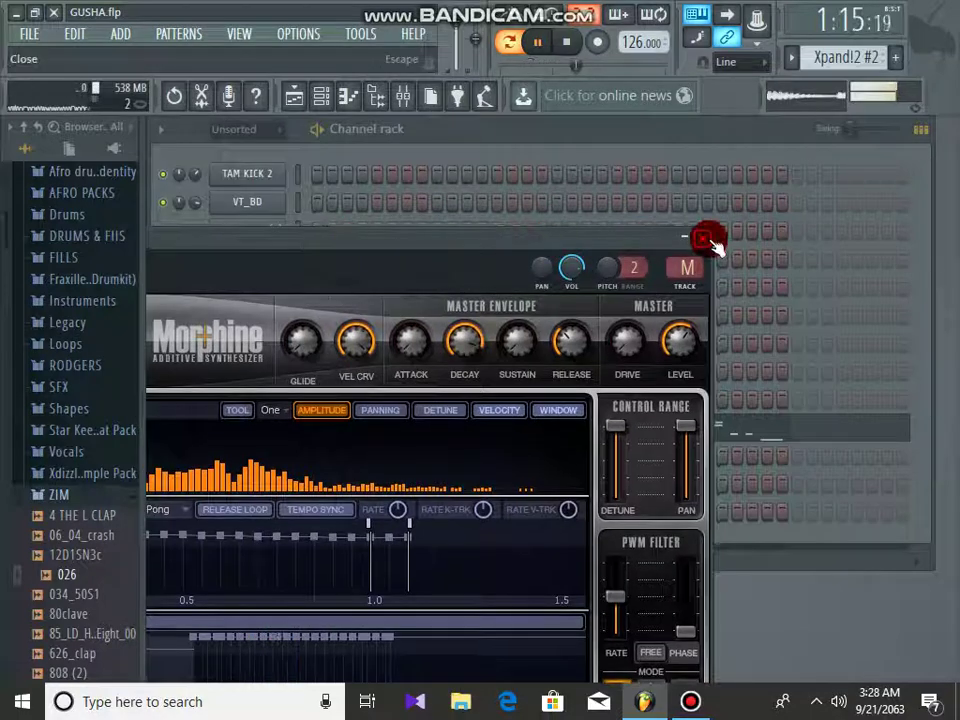
pyautogui.click(708, 240)
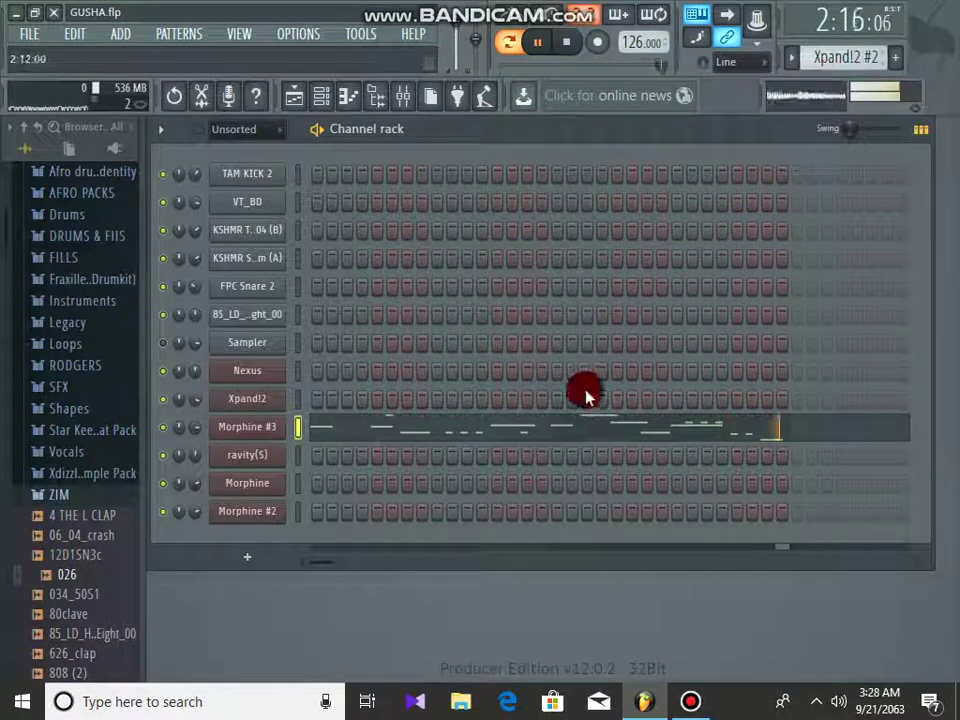
pyautogui.click(557, 430)
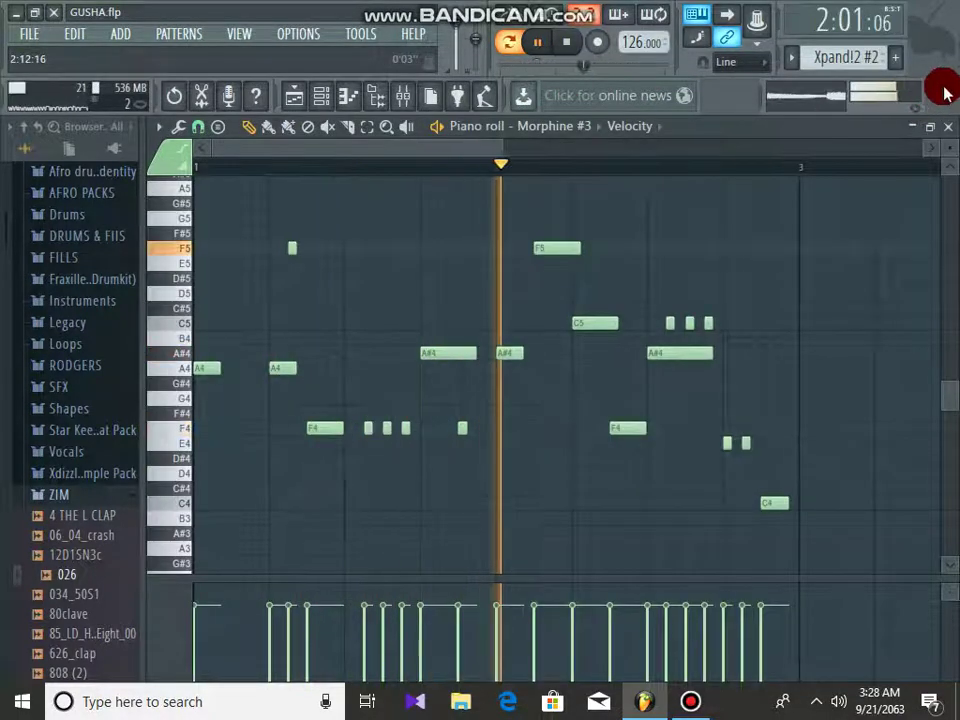
pyautogui.click(945, 130)
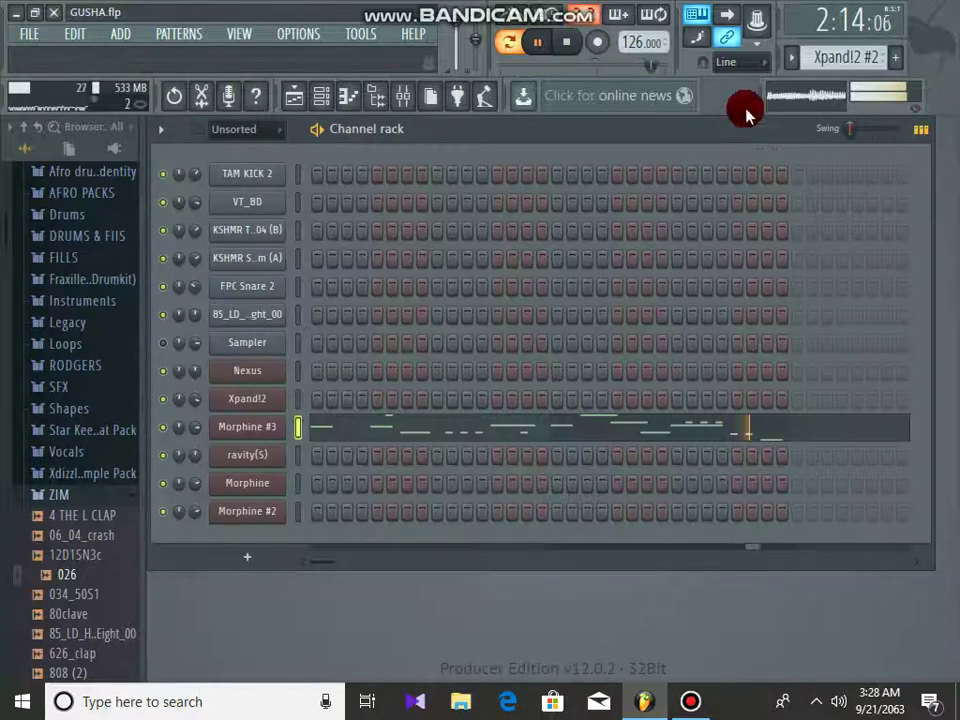
# Switch to the ravity(S) pattern and examine its melody in the piano roll.
pyautogui.click(797, 68)
pyautogui.click(575, 262)
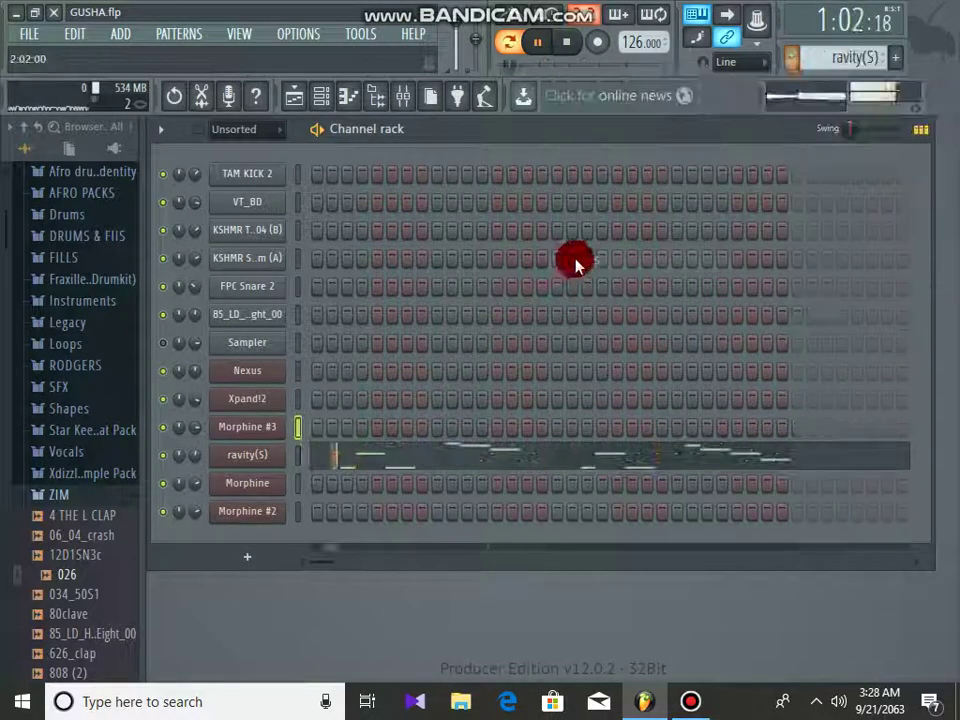
pyautogui.click(383, 456)
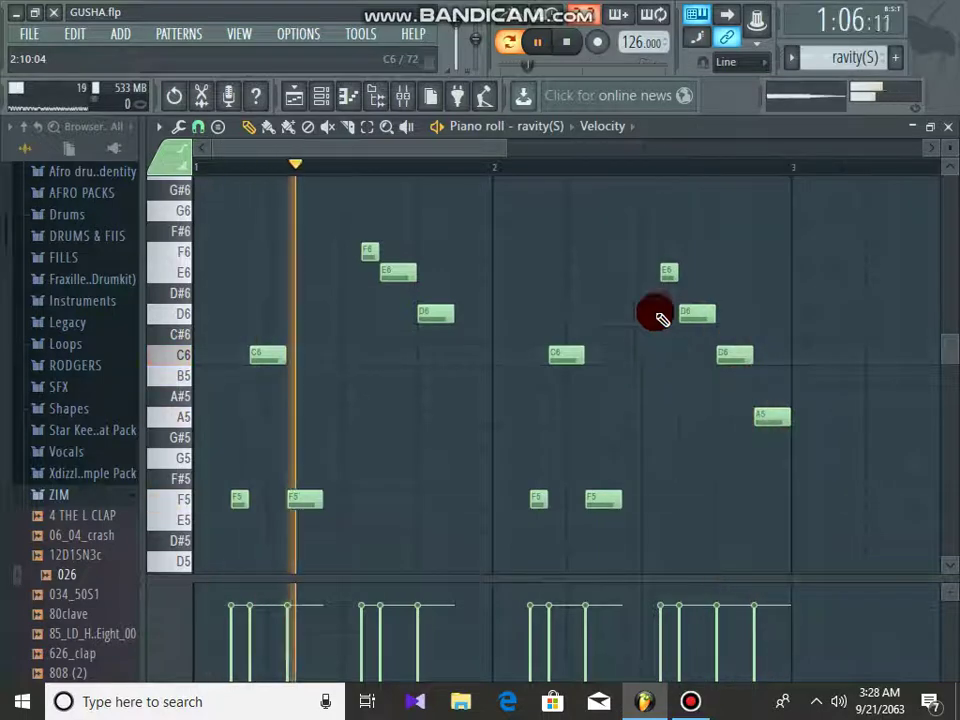
pyautogui.click(941, 130)
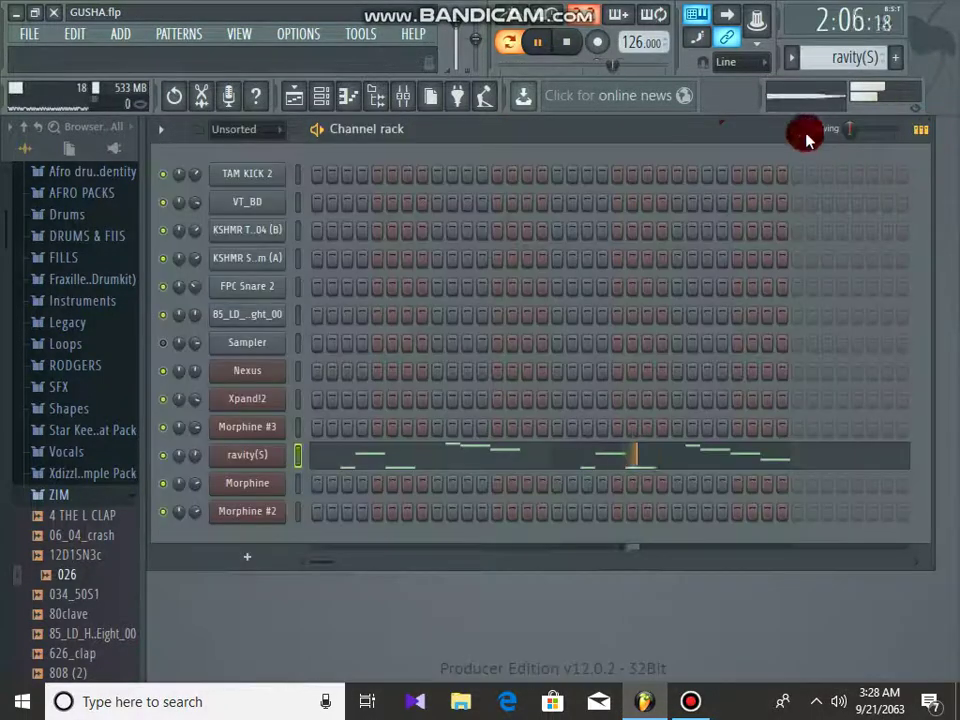
# Switch to the Morphine pattern and examine its notes in the piano roll.
pyautogui.click(790, 60)
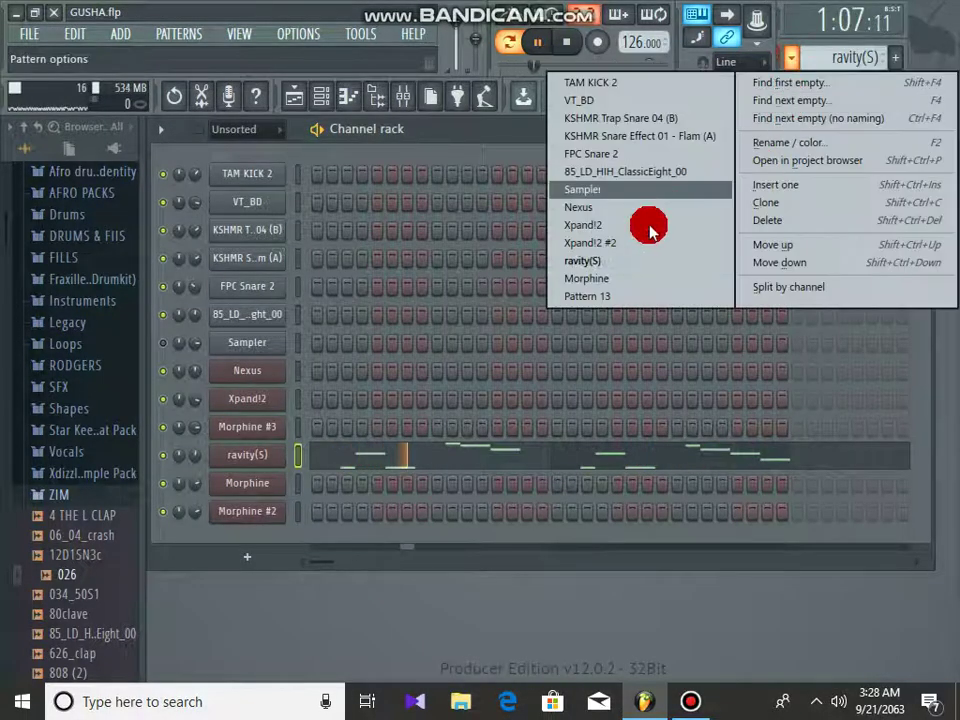
pyautogui.click(582, 270)
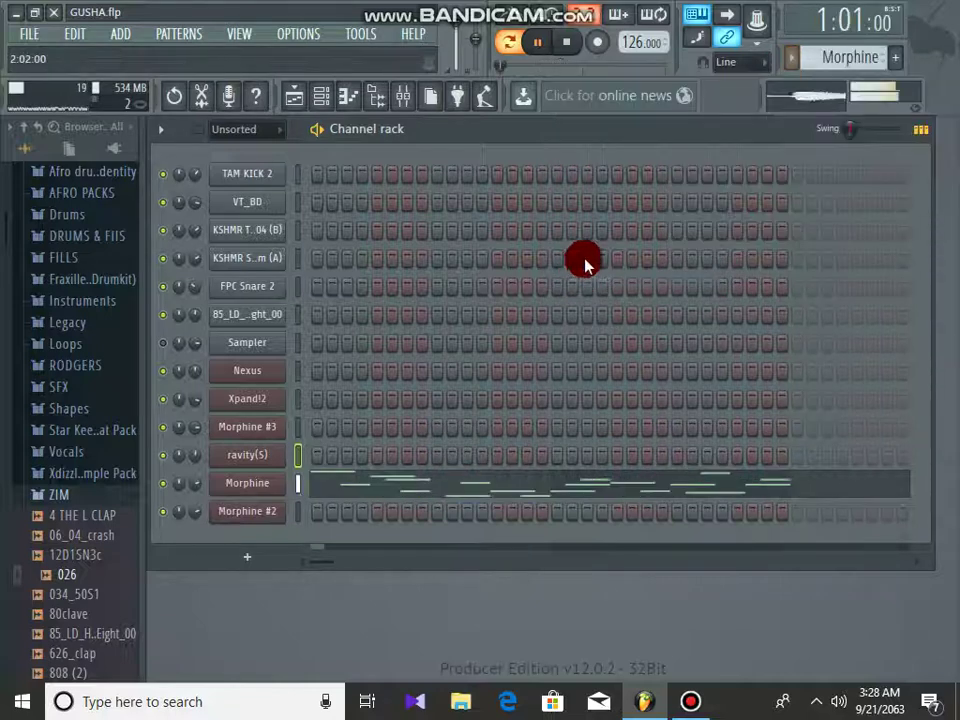
pyautogui.click(366, 483)
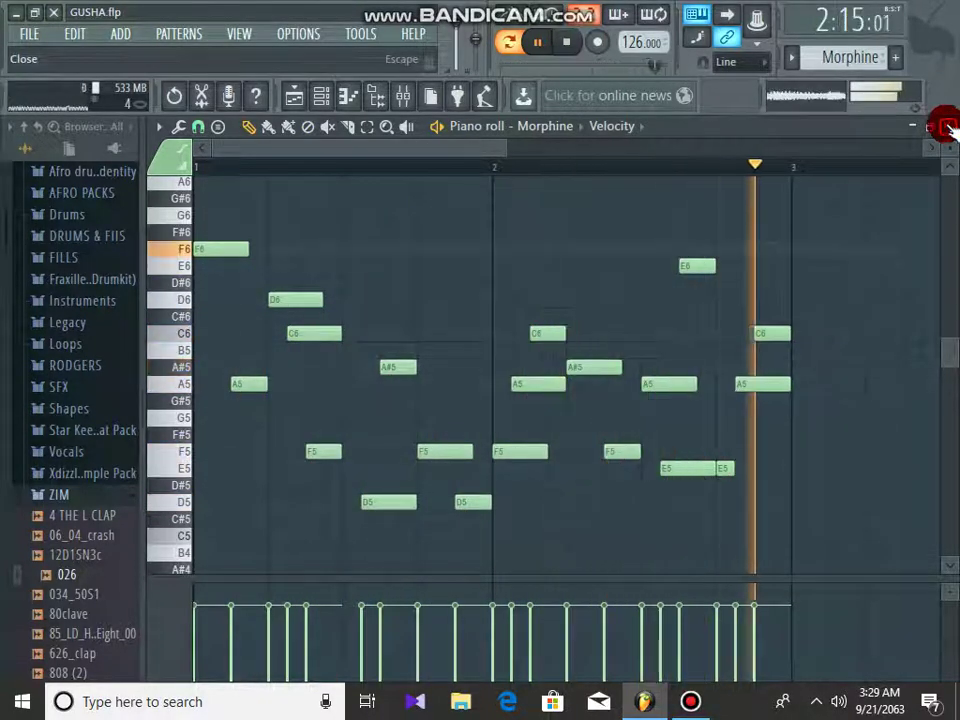
# Add a two-step F6 note at 1:09:00 to the Morphine pattern, and try out another F6 at the start of bar 2.
pyautogui.click(343, 249)
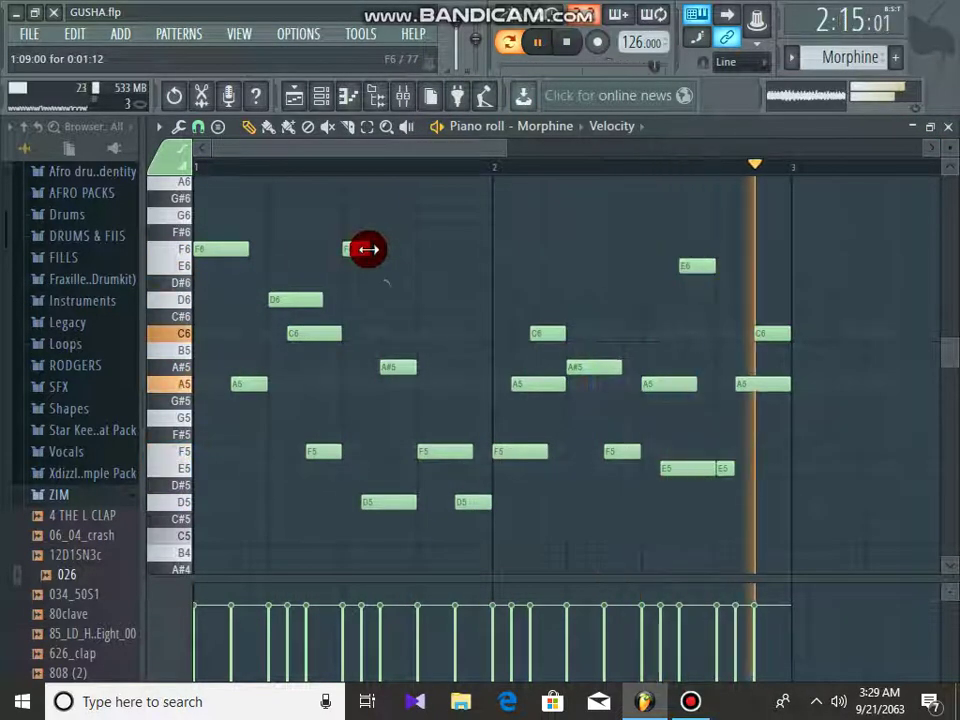
pyautogui.moveTo(369, 249); pyautogui.dragTo(379, 251)
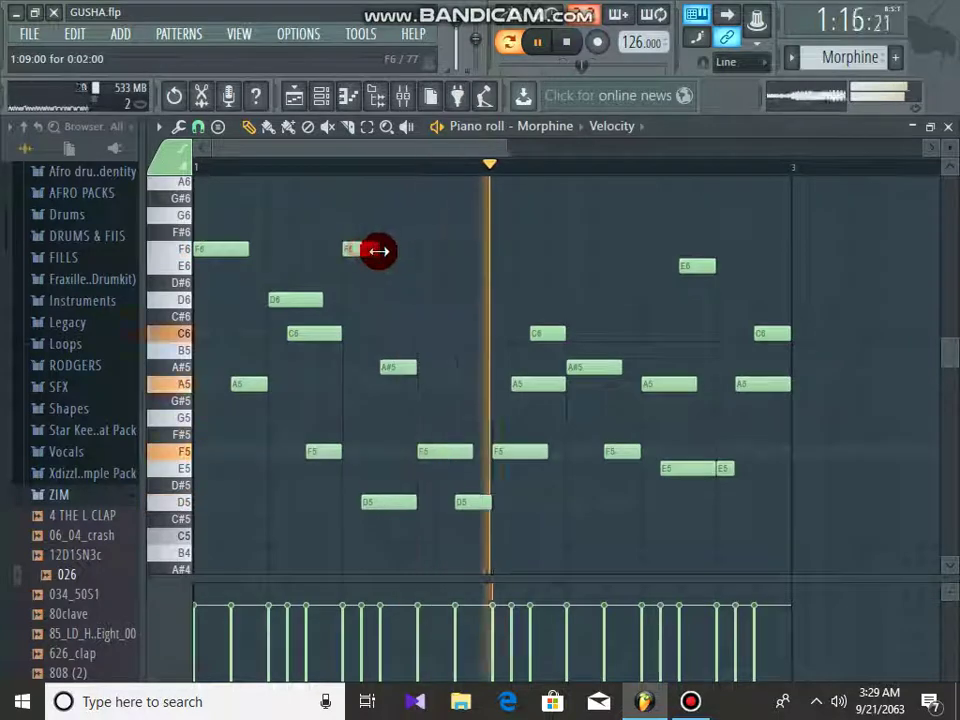
pyautogui.click(498, 249)
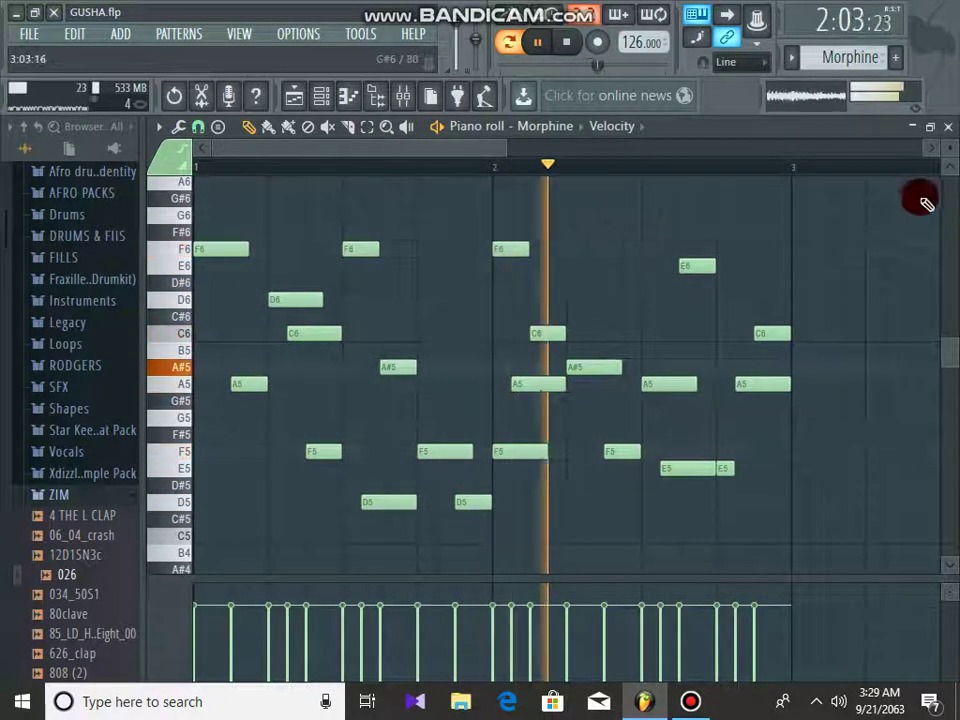
pyautogui.rightClick(512, 250)
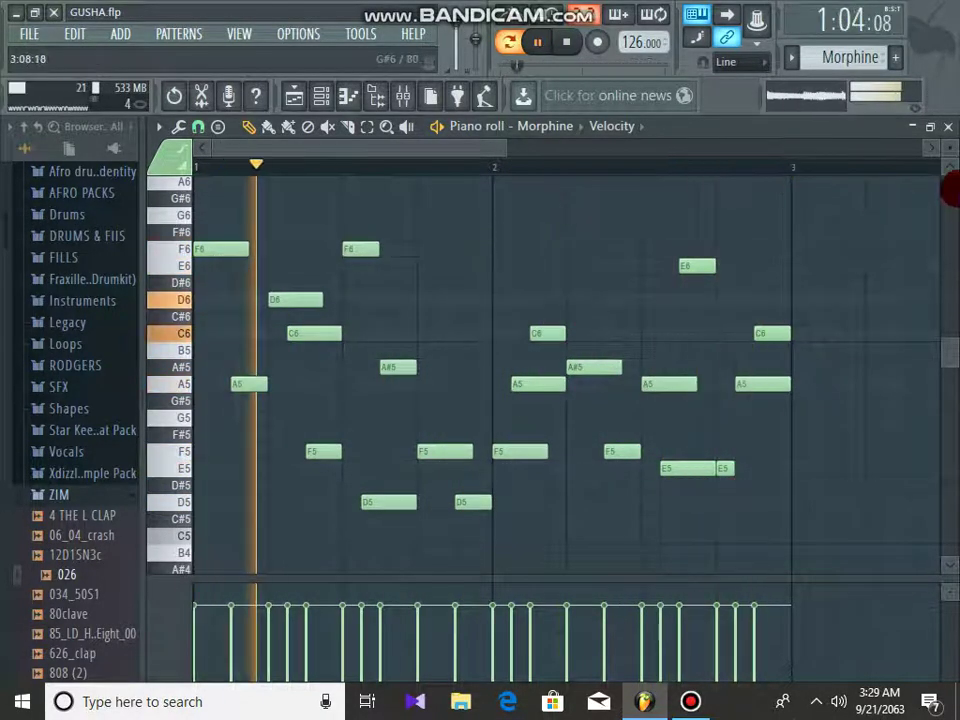
pyautogui.click(948, 127)
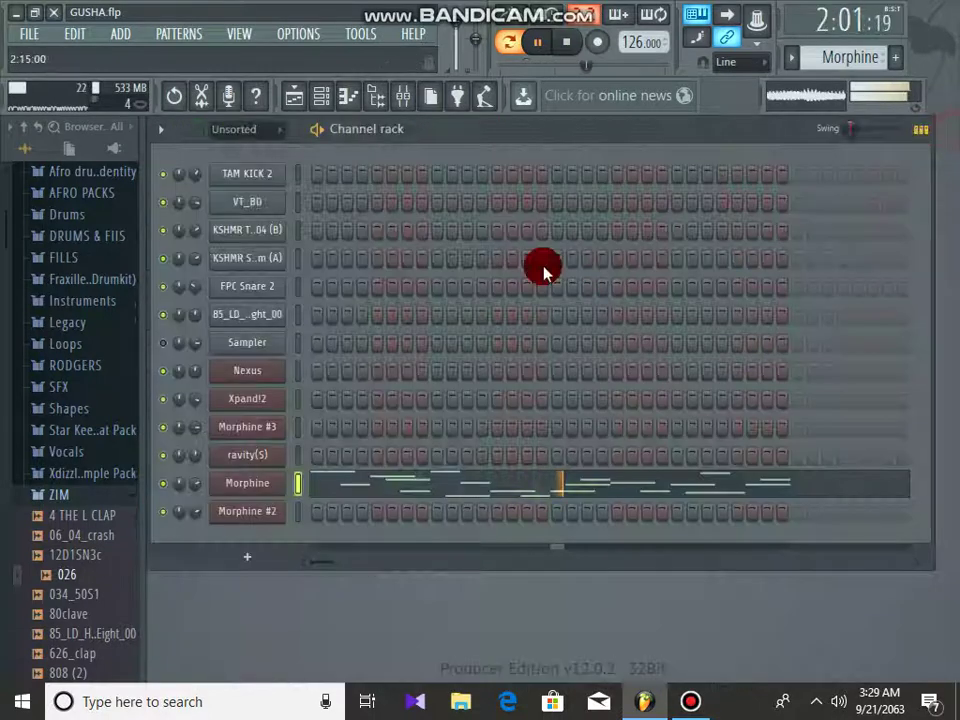
# View the Morphine instrument's current program and the program banks in its presets library.
pyautogui.click(252, 488)
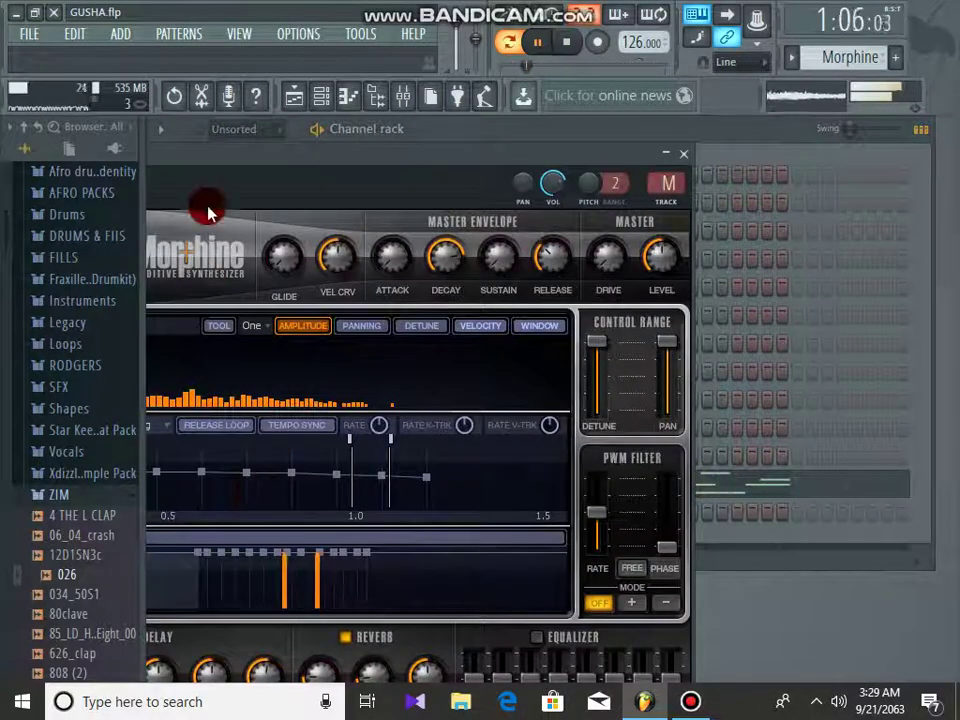
pyautogui.moveTo(272, 163); pyautogui.dragTo(418, 153)
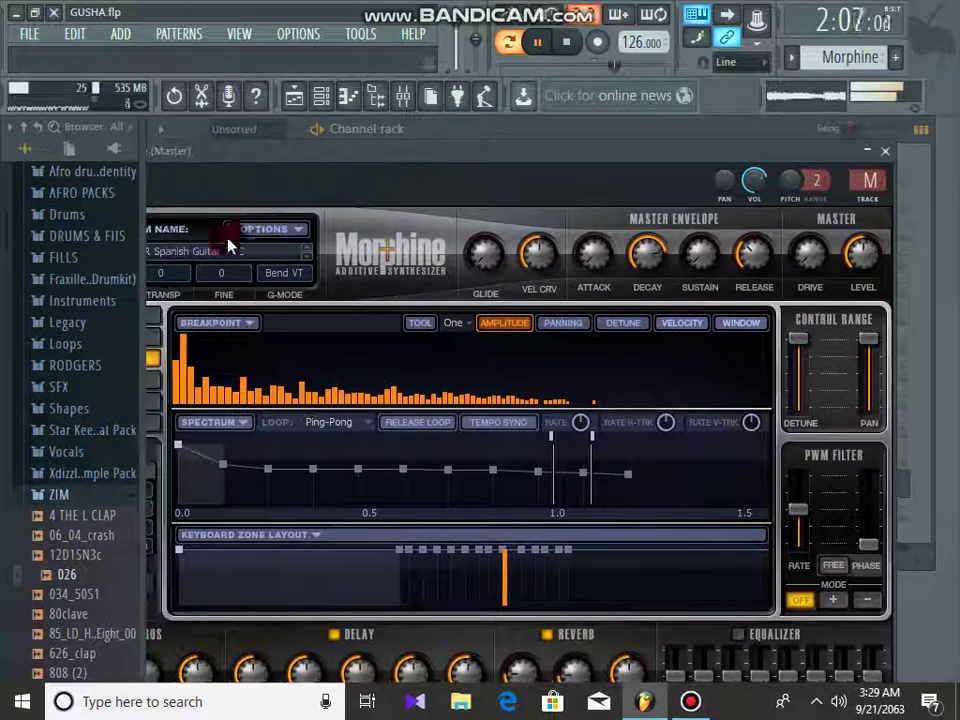
pyautogui.click(199, 257)
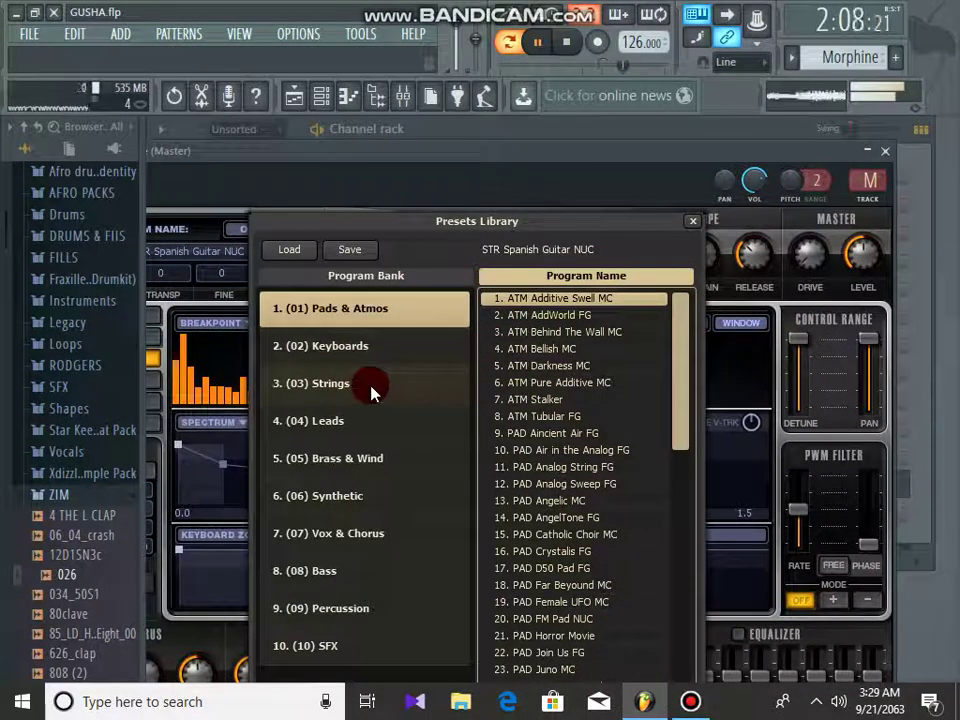
pyautogui.click(885, 152)
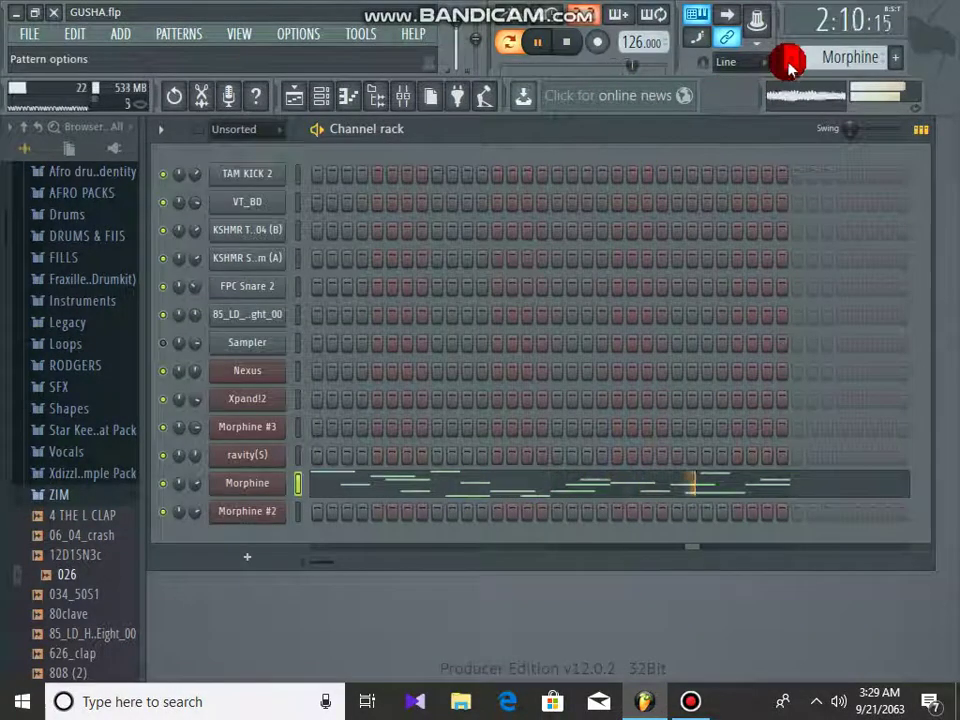
# Switch to Pattern 13 and examine the Morphine #2 notes in the piano roll.
pyautogui.moveTo(789, 64); pyautogui.dragTo(565, 298)
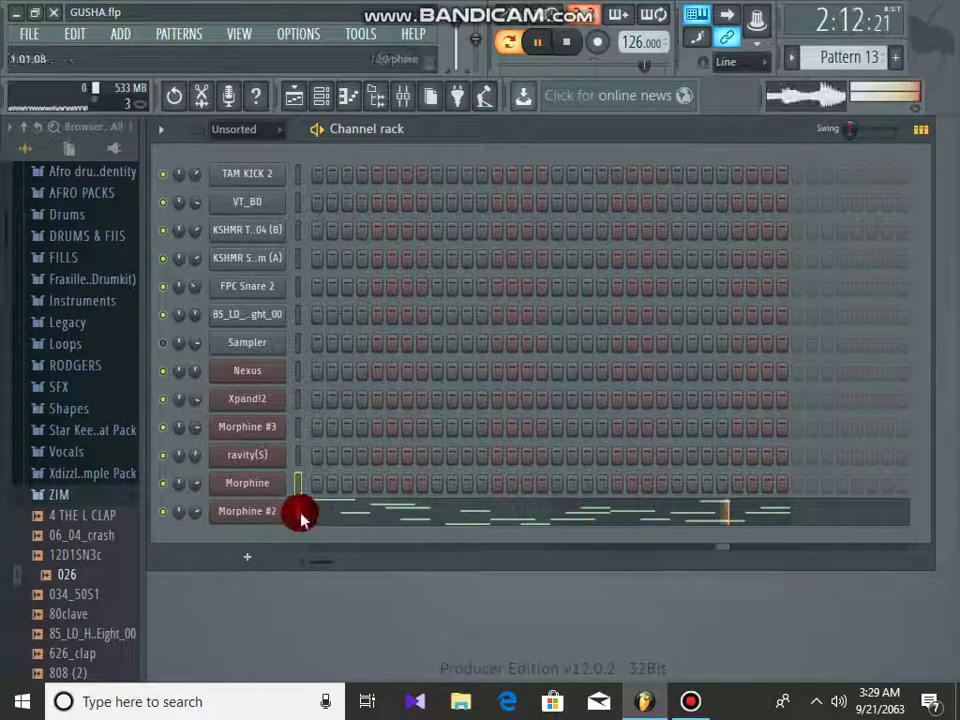
pyautogui.click(366, 516)
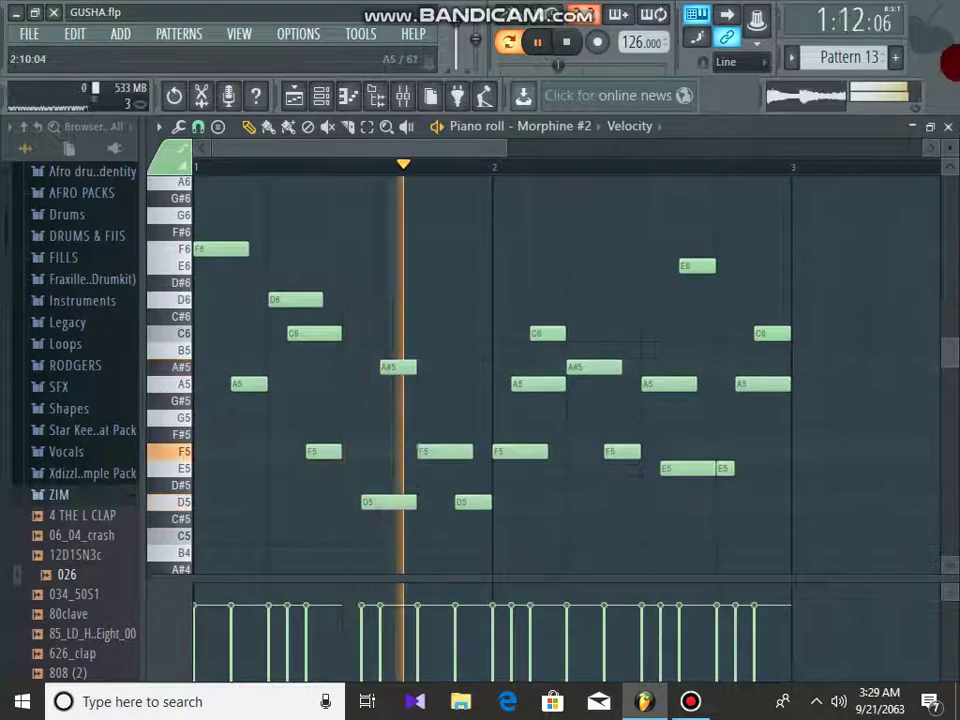
pyautogui.click(885, 129)
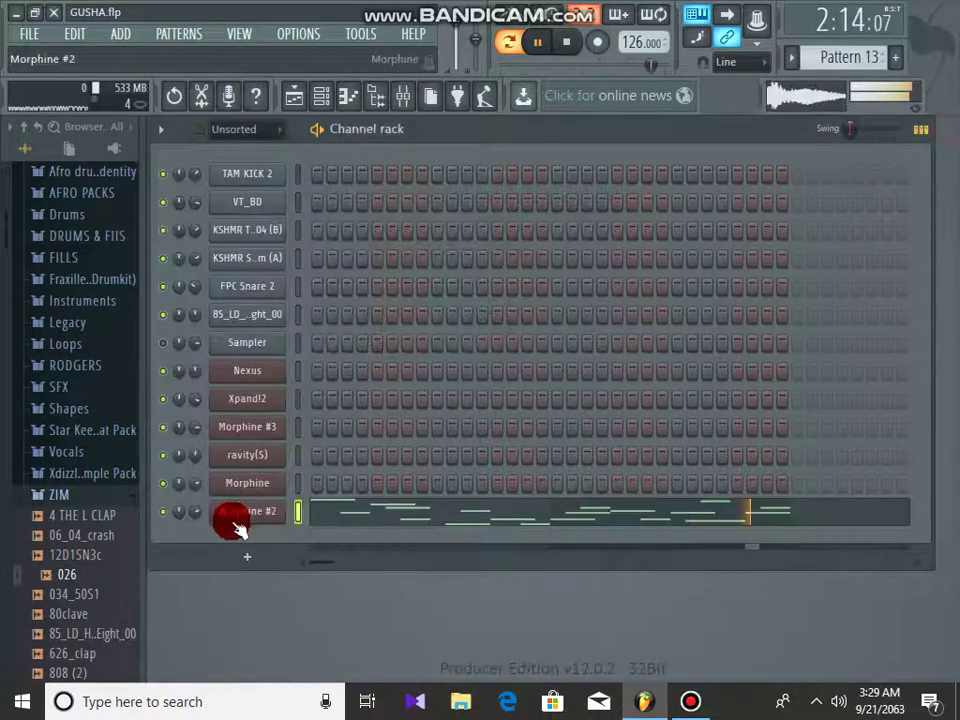
# Audition programs from the Percussion bank on Morphine #2, including PRC FM Bells FG and PRC Fairy FG, and load PRC Smooth Vibes FG.
pyautogui.click(238, 516)
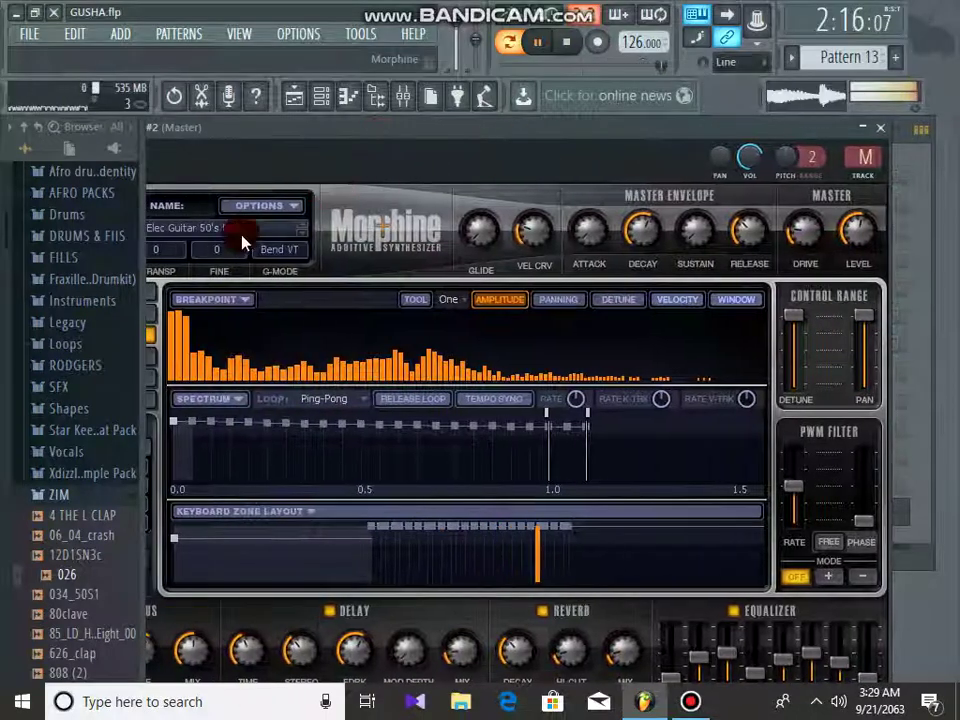
pyautogui.click(224, 231)
pyautogui.click(374, 598)
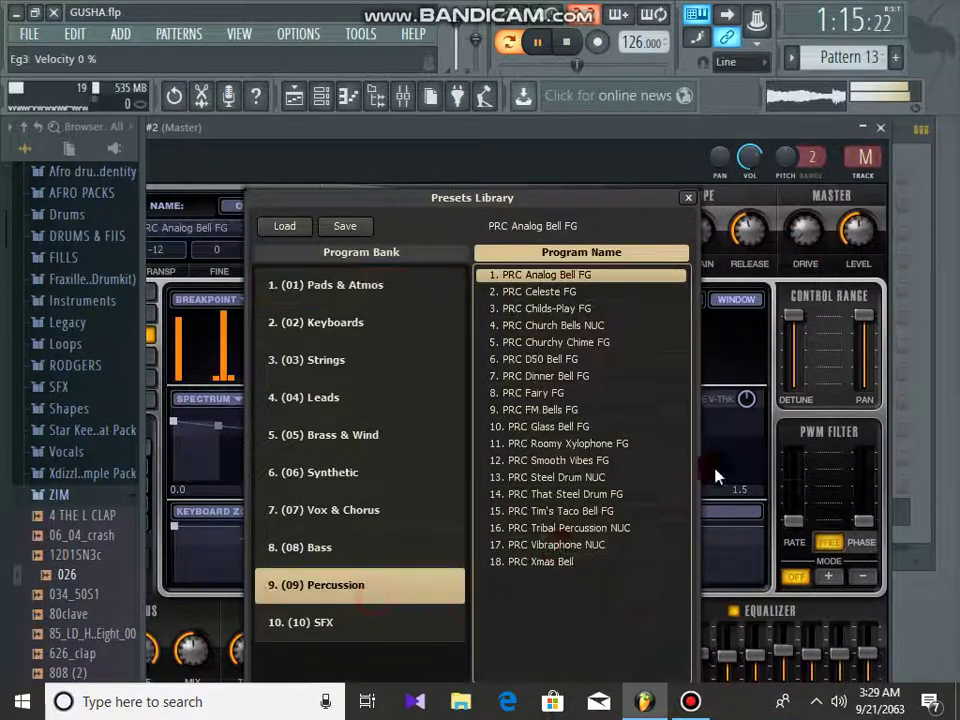
pyautogui.click(569, 408)
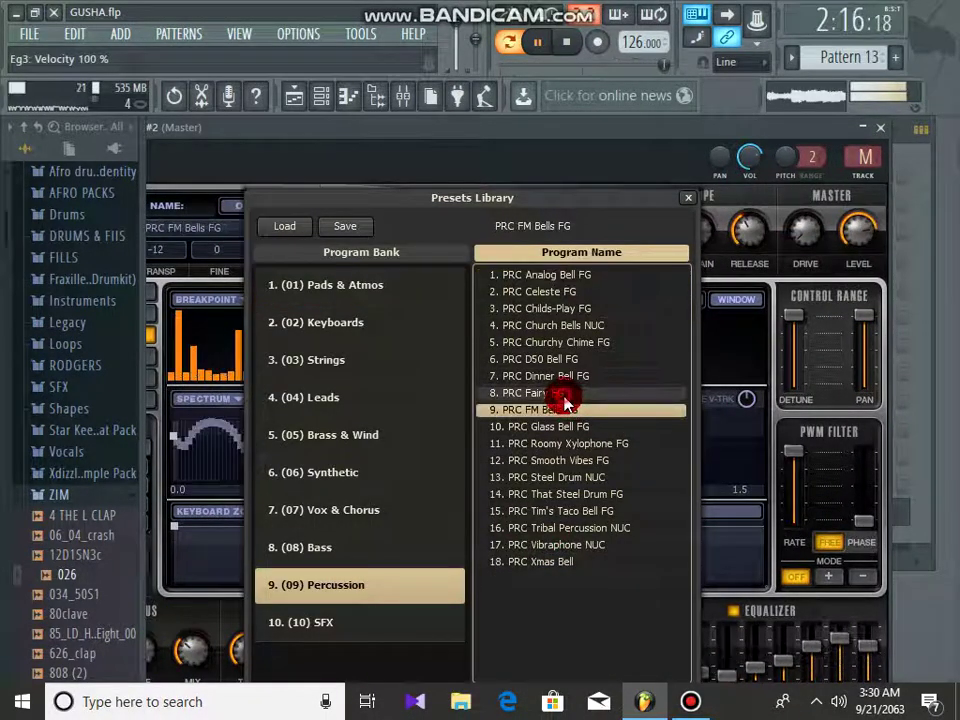
pyautogui.click(566, 394)
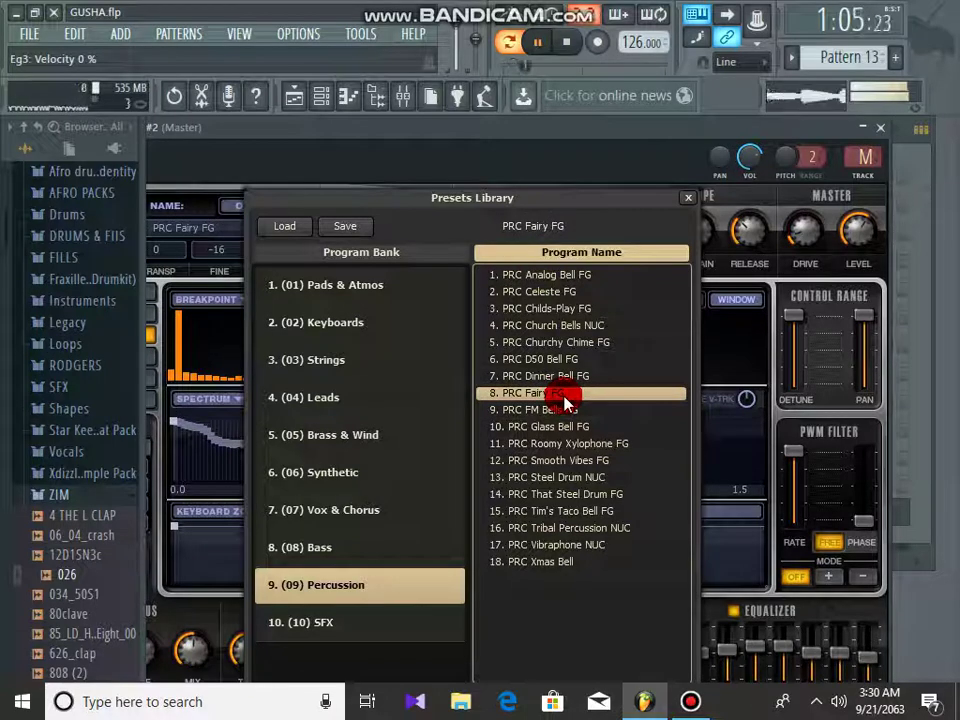
pyautogui.click(593, 447)
pyautogui.click(600, 462)
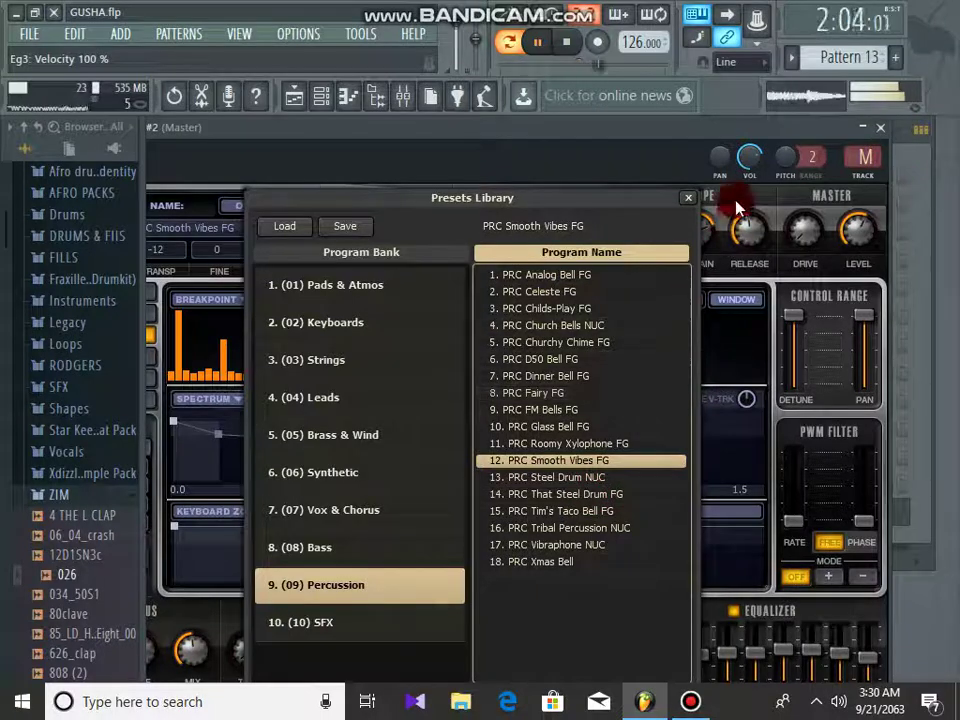
pyautogui.click(688, 197)
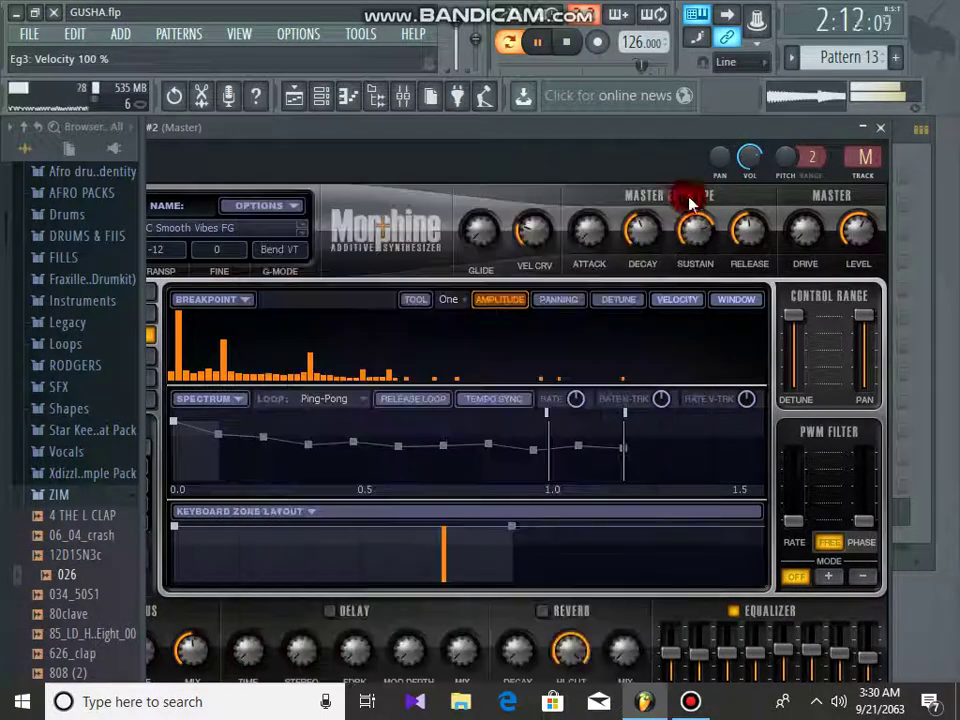
pyautogui.click(884, 129)
# Place Pattern 13 clips in the playlist on Track 11 at bar 1, Track 12 at bar 3, Track 13 at bar 5 and Track 14 at bar 7.
pyautogui.click(300, 97)
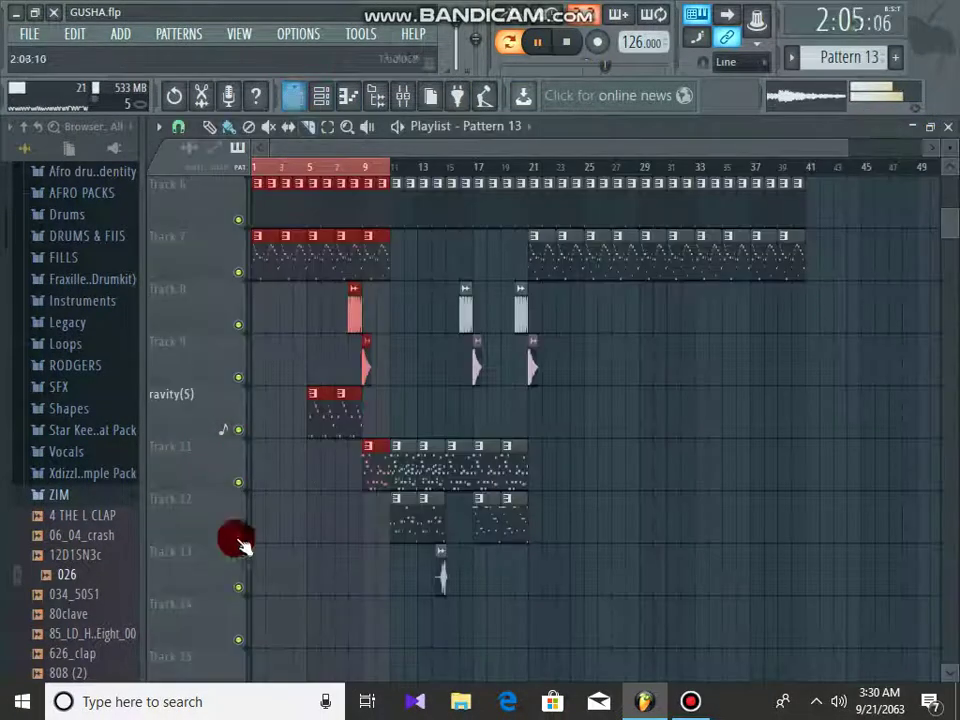
pyautogui.click(258, 487)
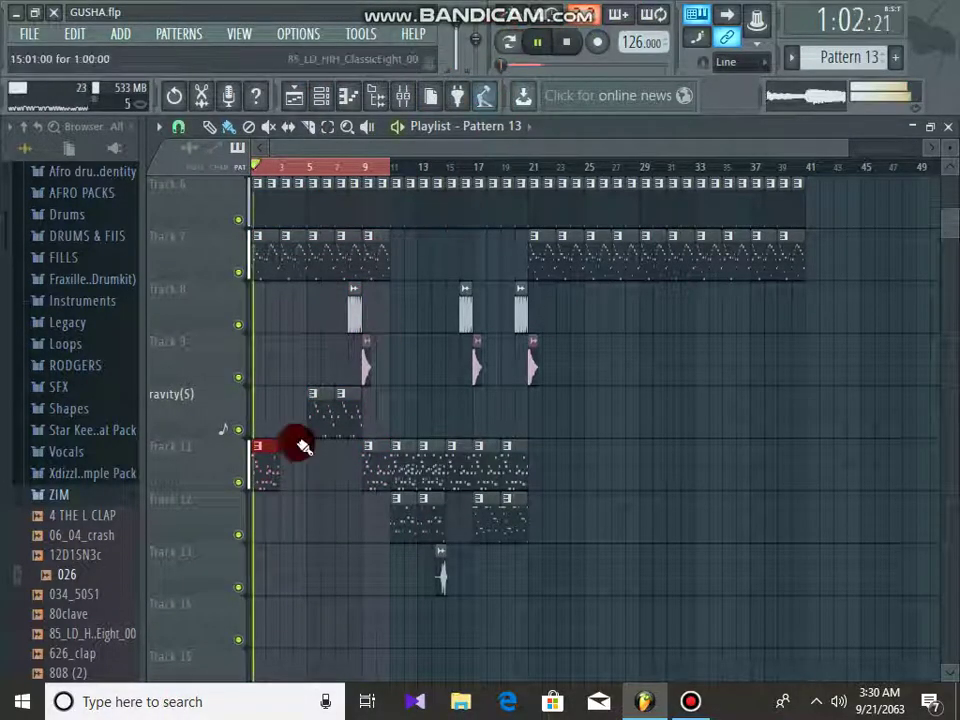
pyautogui.click(283, 525)
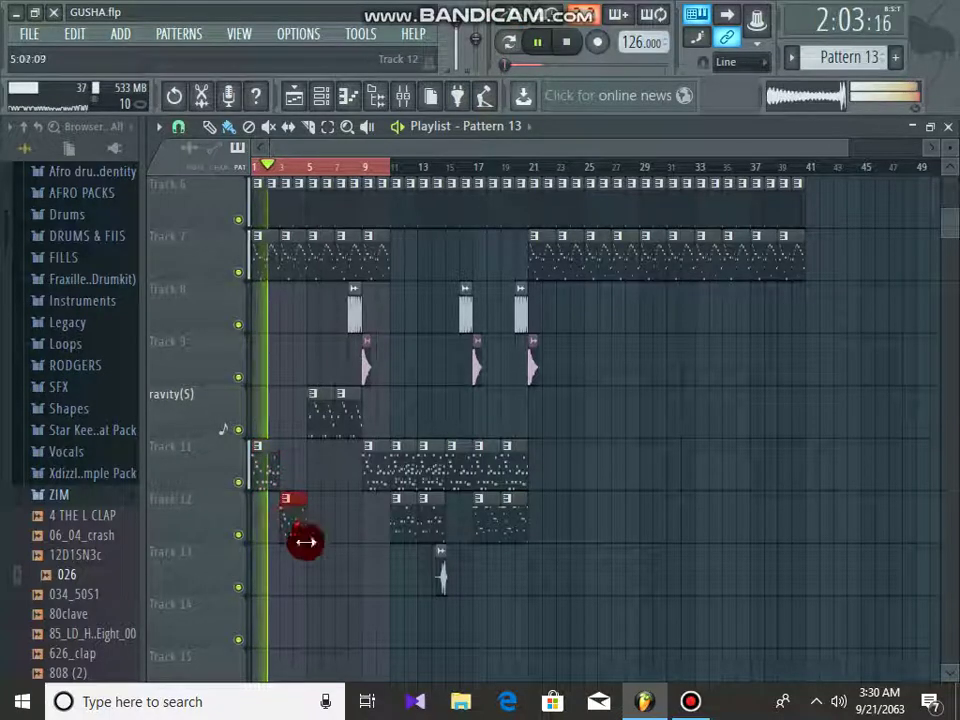
pyautogui.click(313, 580)
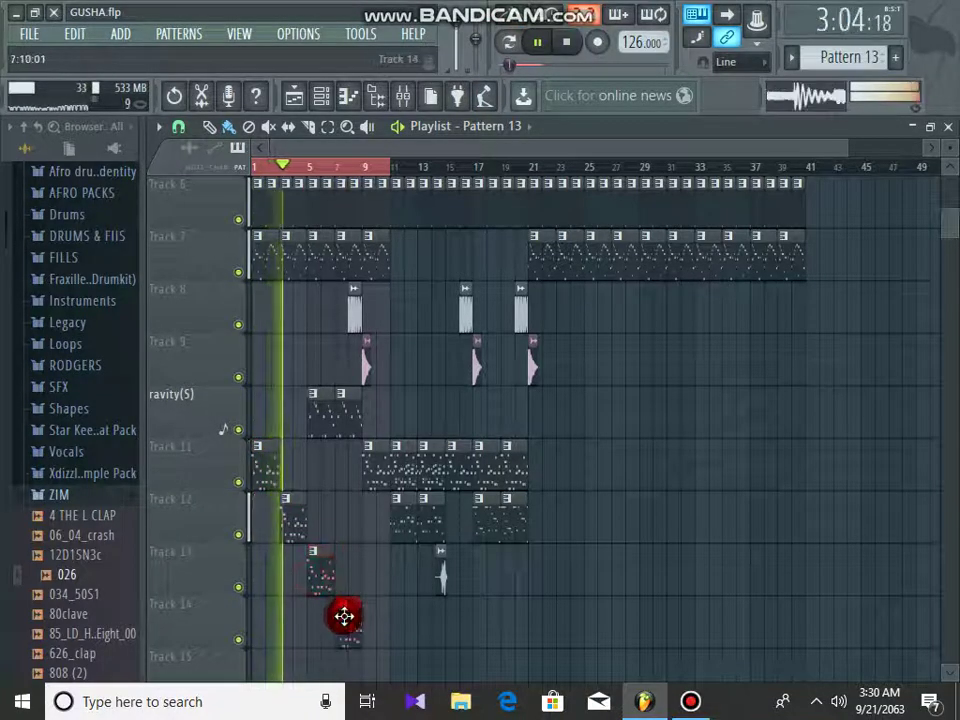
pyautogui.moveTo(344, 616); pyautogui.dragTo(350, 594)
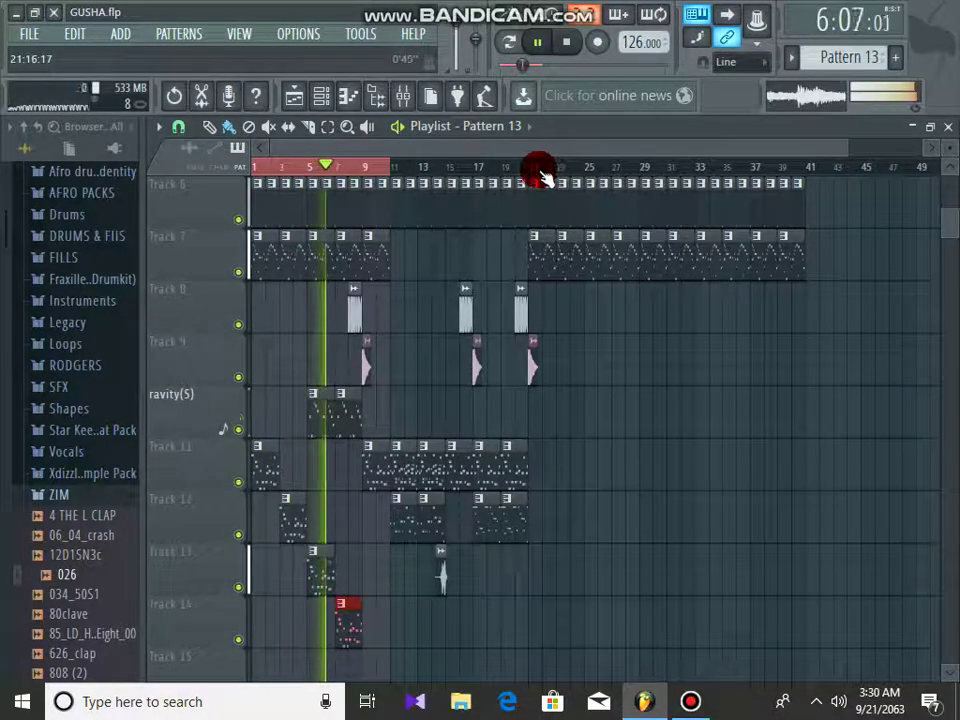
# Select bars 21 to 31 on the playlist timeline as the playback range.
pyautogui.moveTo(536, 172); pyautogui.dragTo(677, 184)
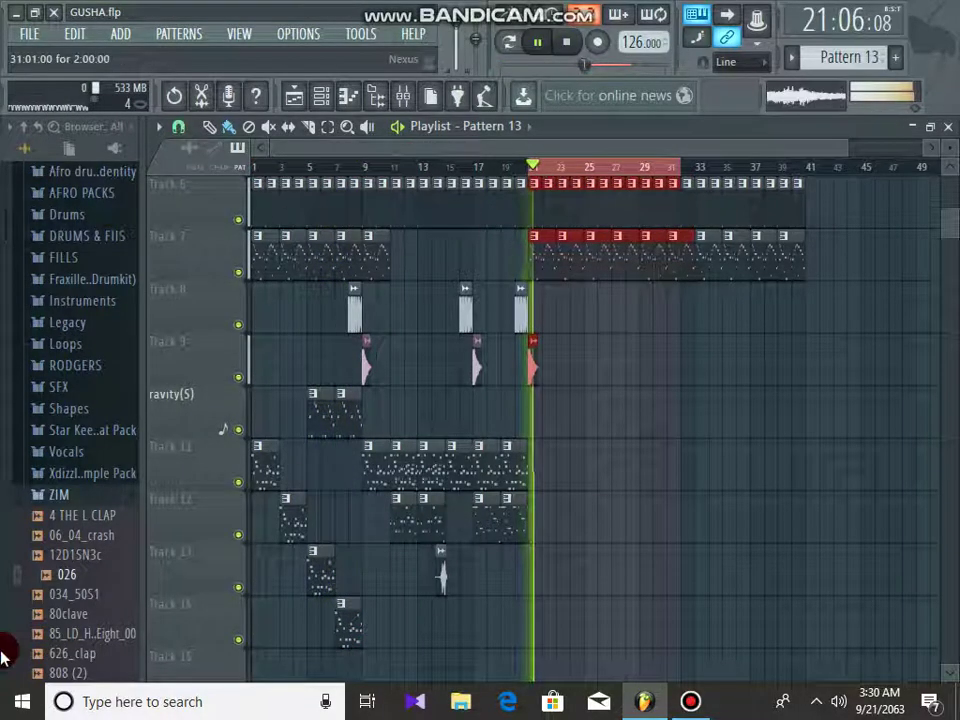